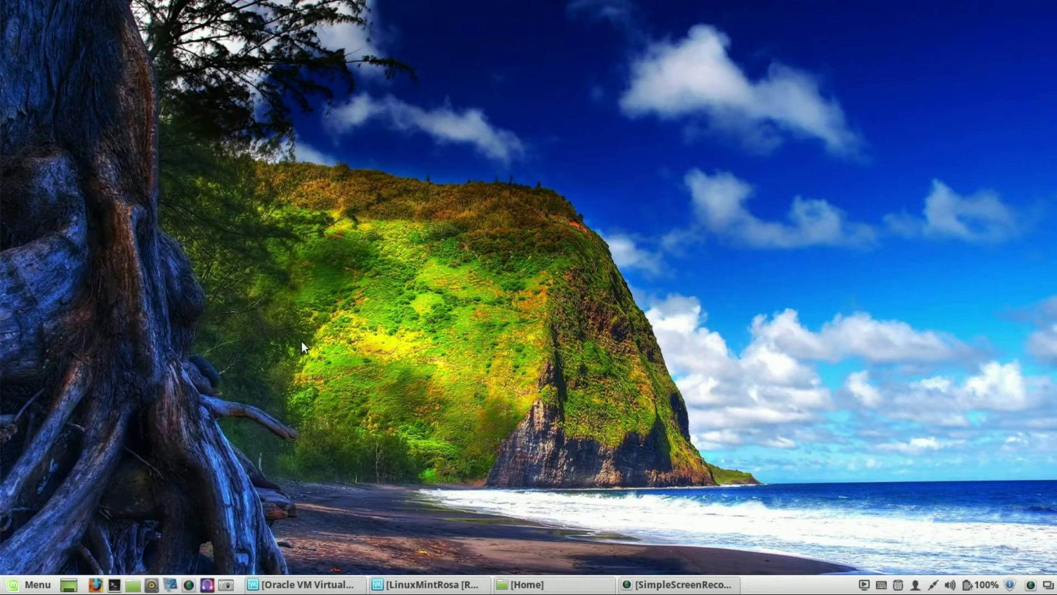
# Step: Bring up the Oracle VM VirtualBox Manager, examine the LinuxMintRosa machine's entry, and minimize the manager window
pyautogui.click(319, 587)
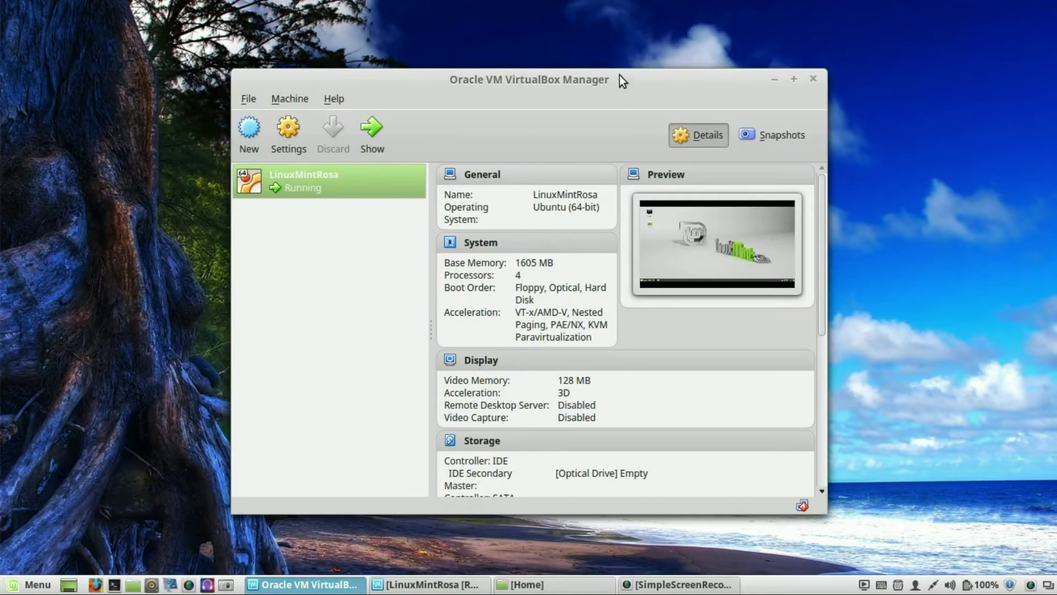
pyautogui.moveTo(620, 82); pyautogui.dragTo(487, 38)
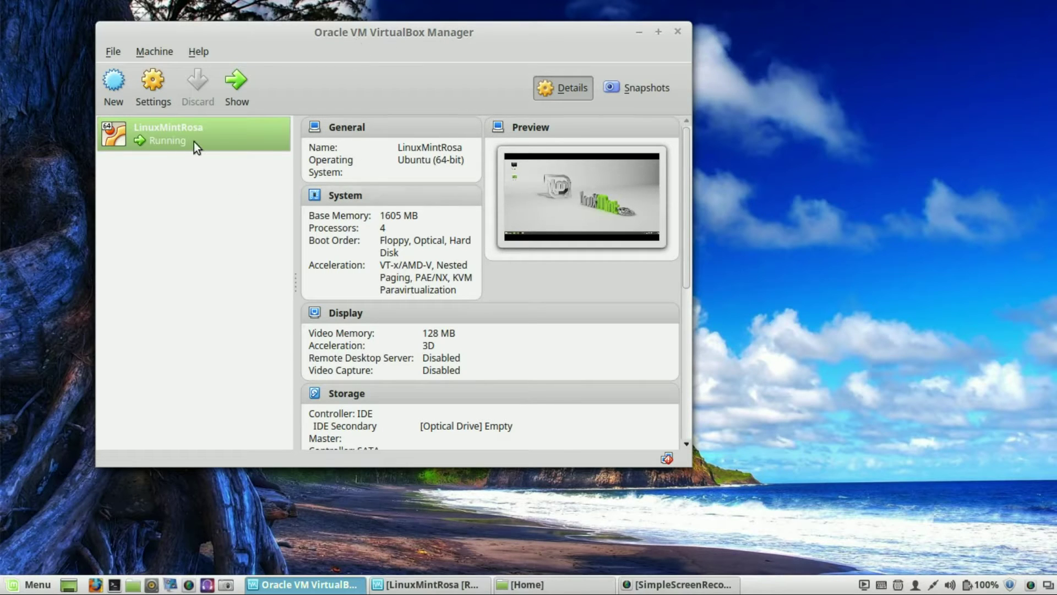
pyautogui.moveTo(193, 141)
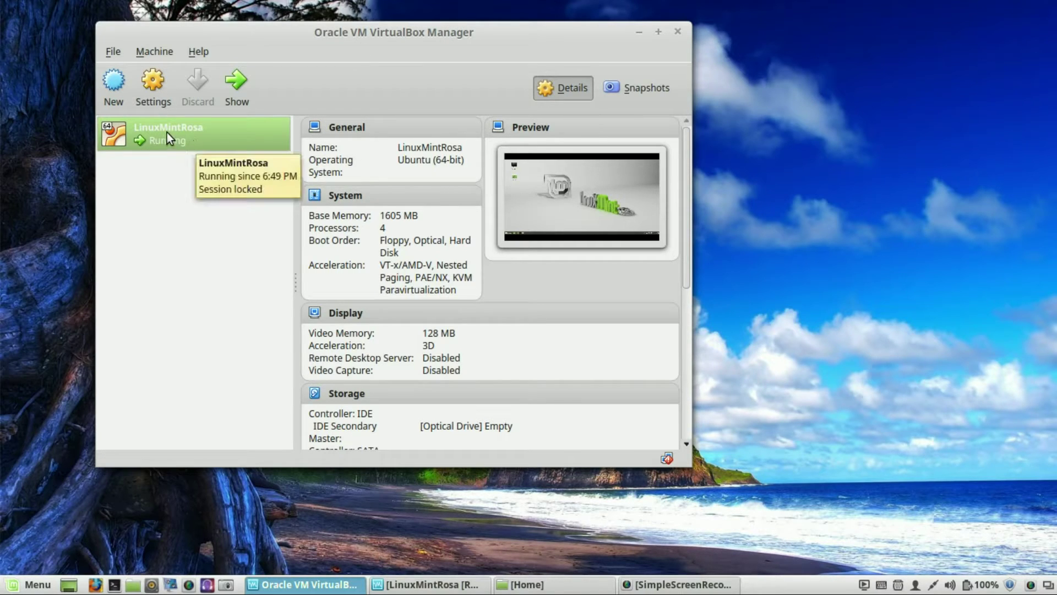
pyautogui.click(642, 31)
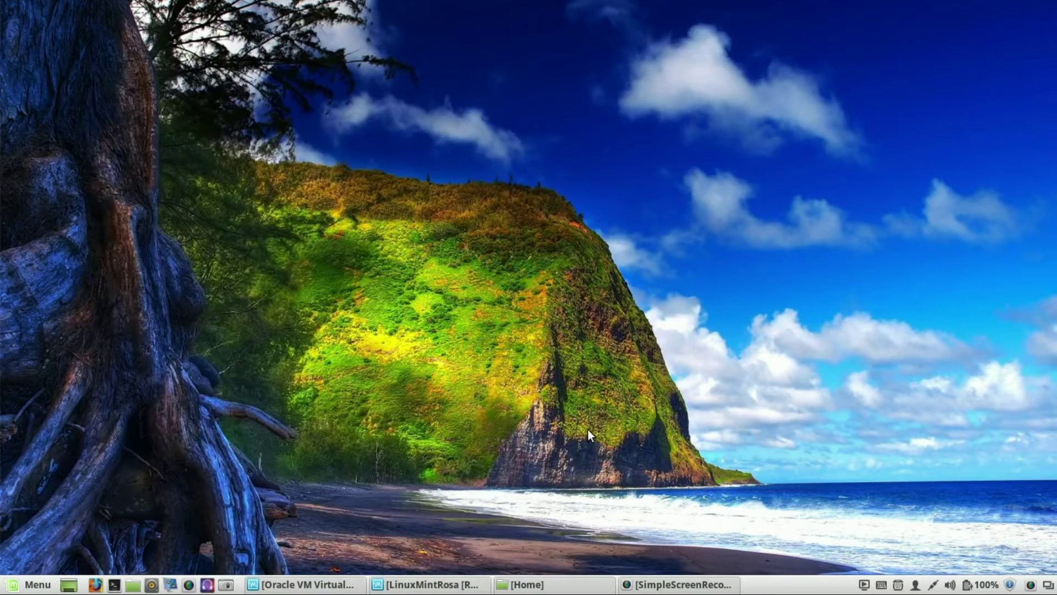
# Step: Switch to the running LinuxMintRosa virtual machine and display it in full-screen mode
pyautogui.click(448, 589)
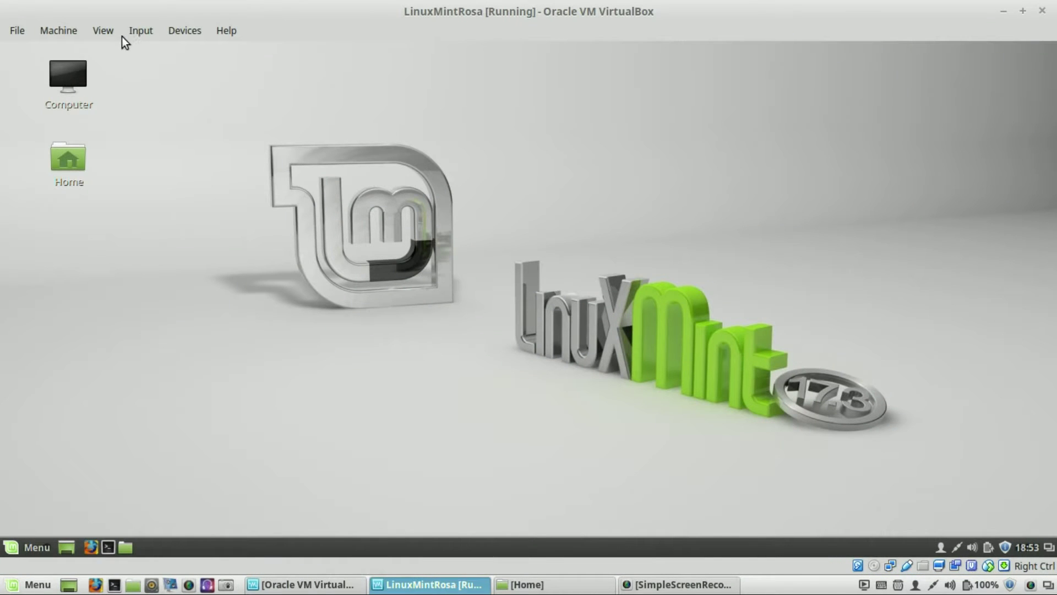
pyautogui.click(103, 30)
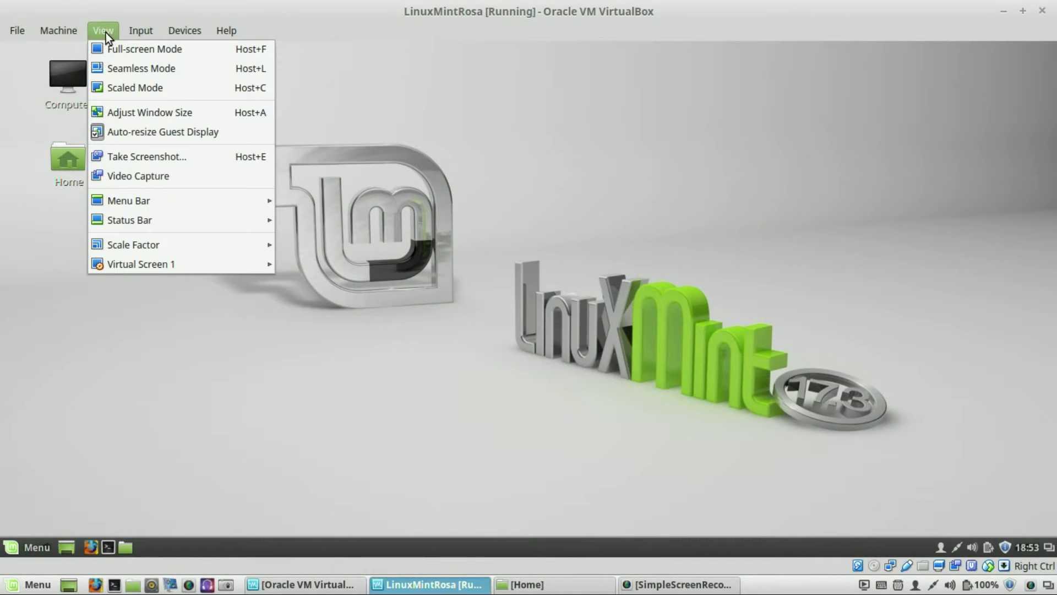
pyautogui.click(120, 48)
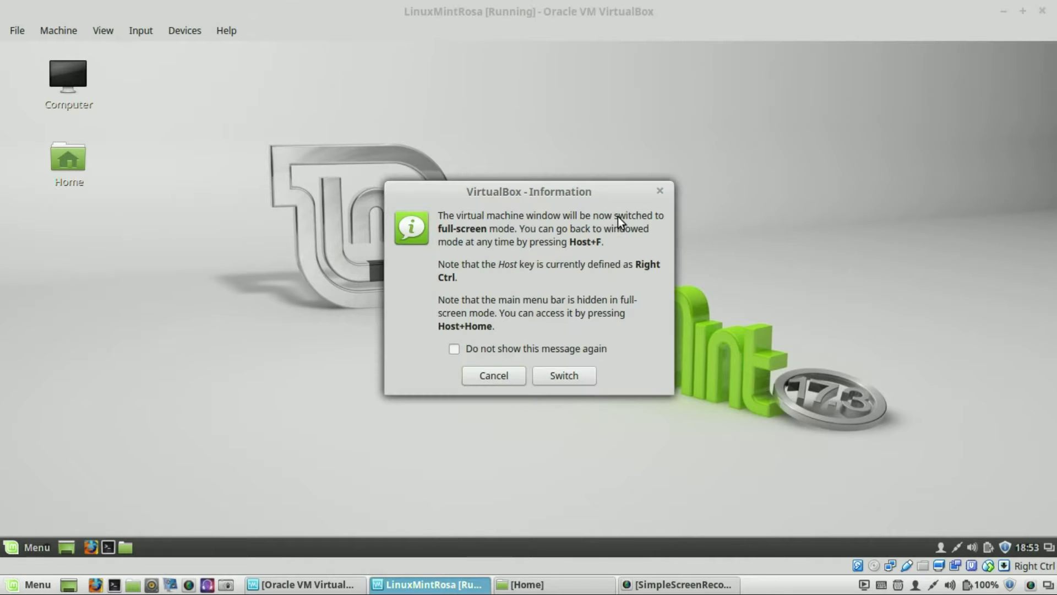
pyautogui.click(562, 375)
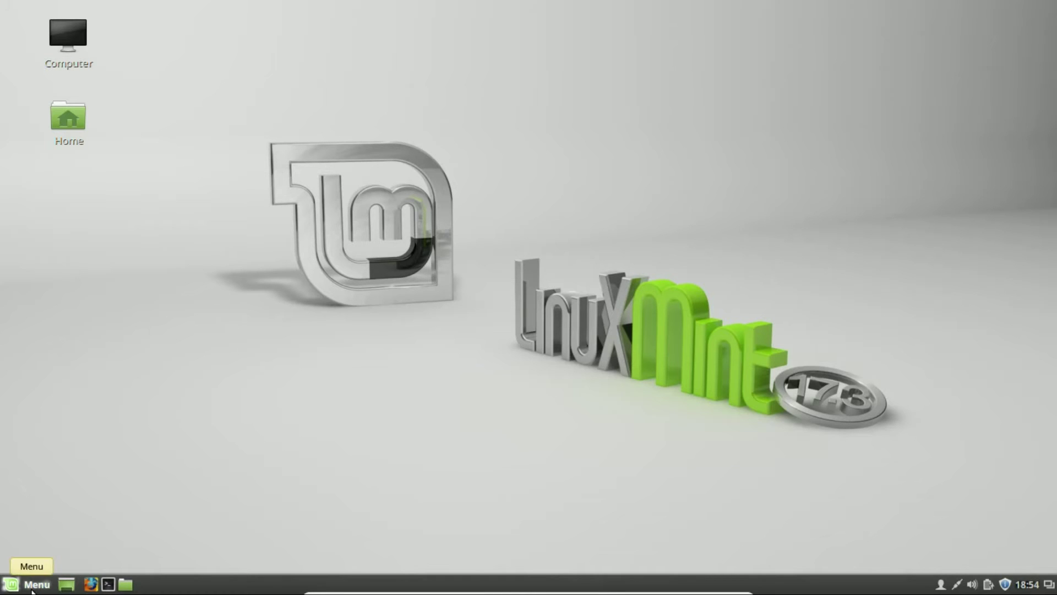
# Step: Examine the installed Linux Mint applications in the Accessories, Graphics, Internet, Office and Sound & Video categories
pyautogui.click(31, 586)
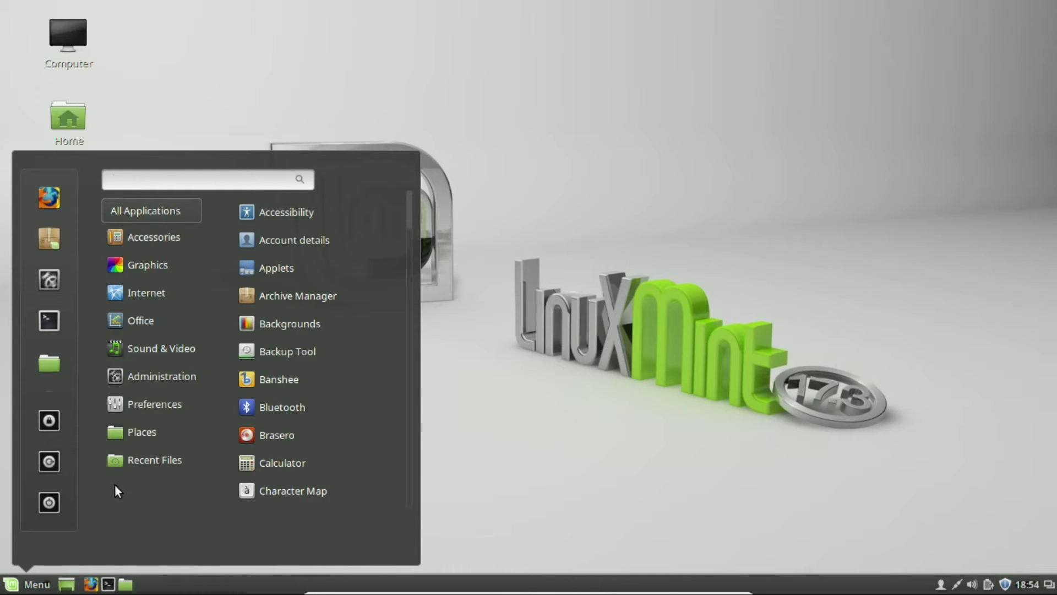
pyautogui.moveTo(122, 469)
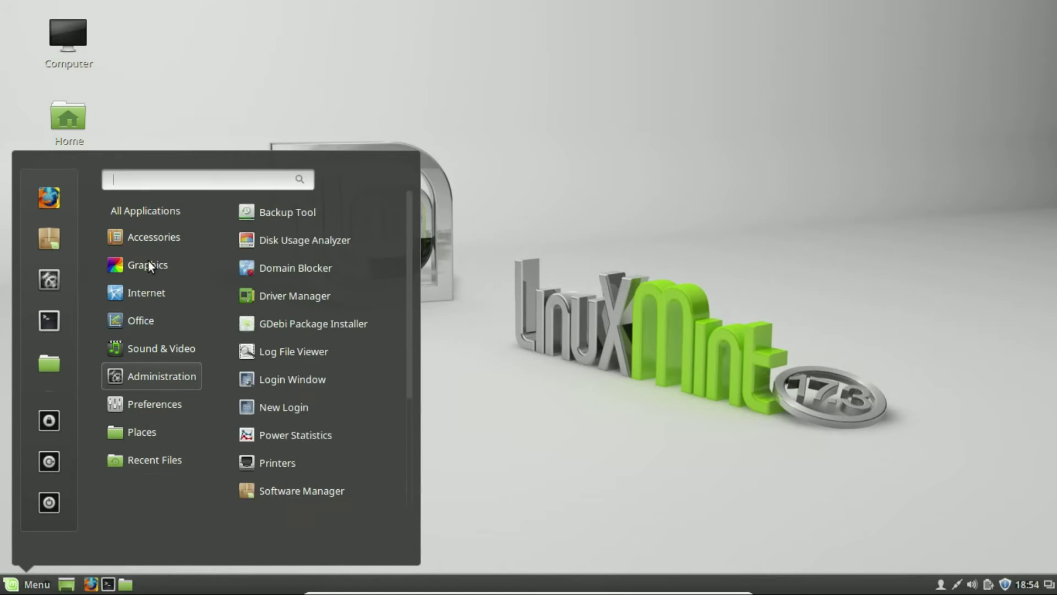
pyautogui.moveTo(151, 239)
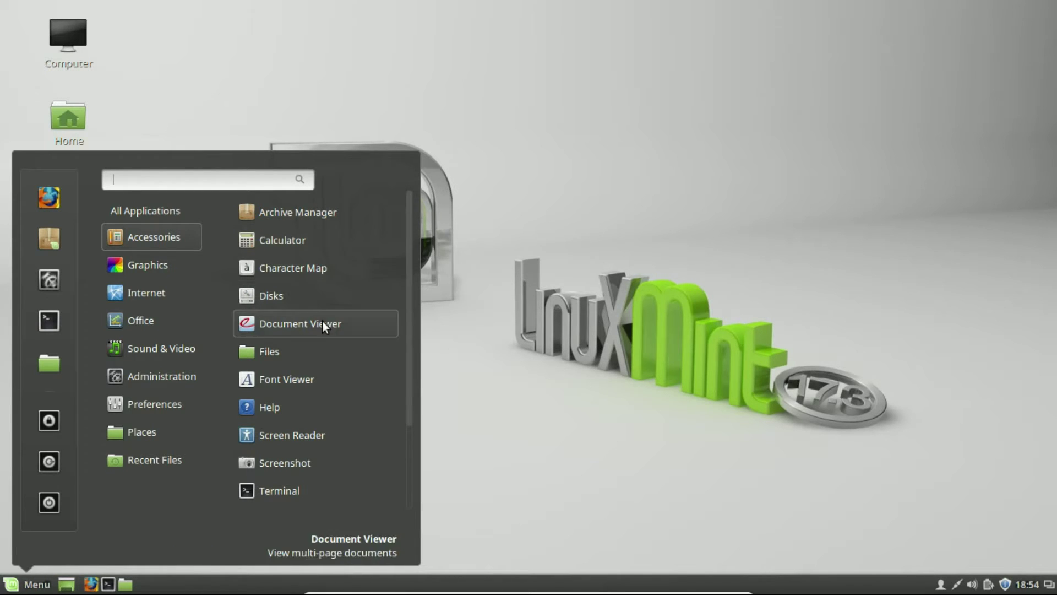
pyautogui.scroll(-3, 322, 320)
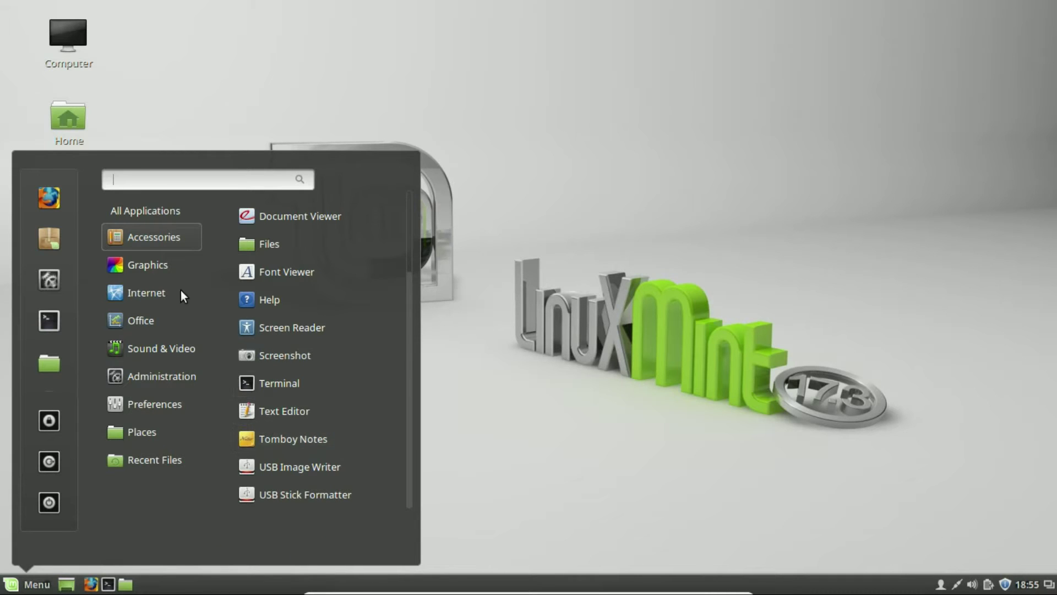
pyautogui.moveTo(156, 265)
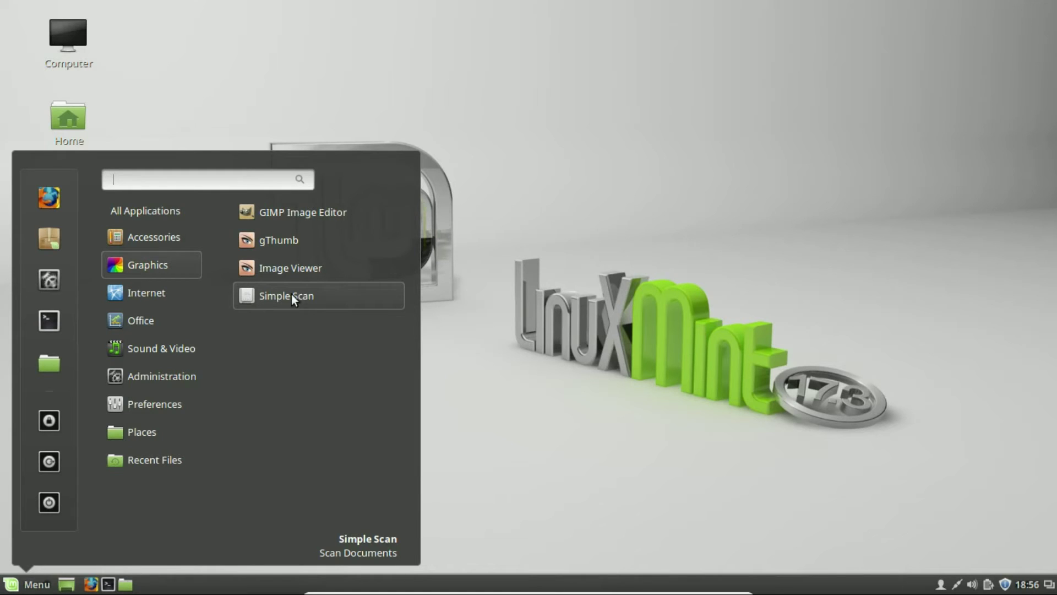
pyautogui.moveTo(172, 295)
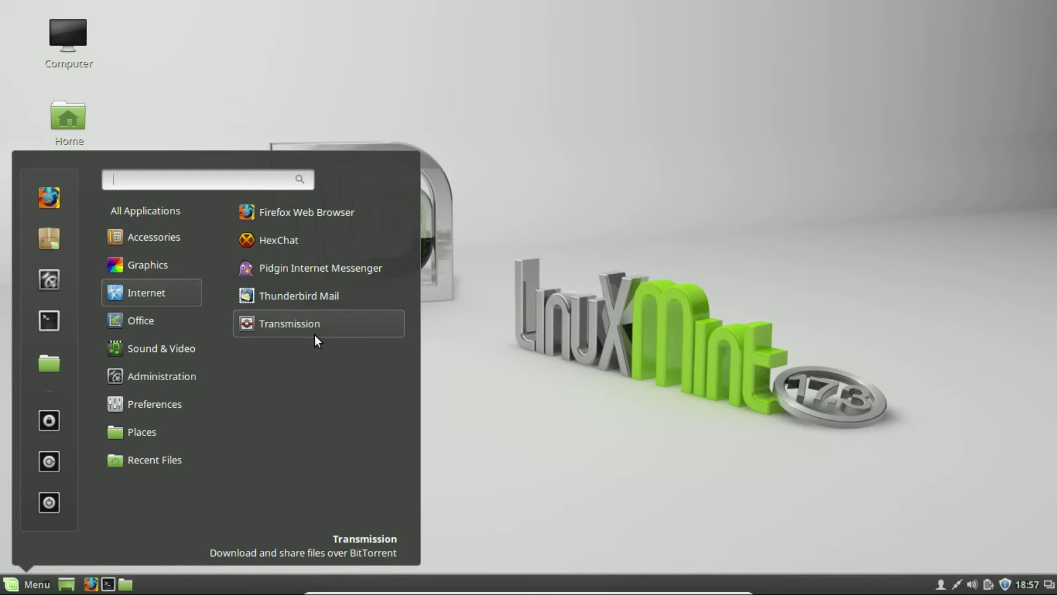
pyautogui.moveTo(150, 325)
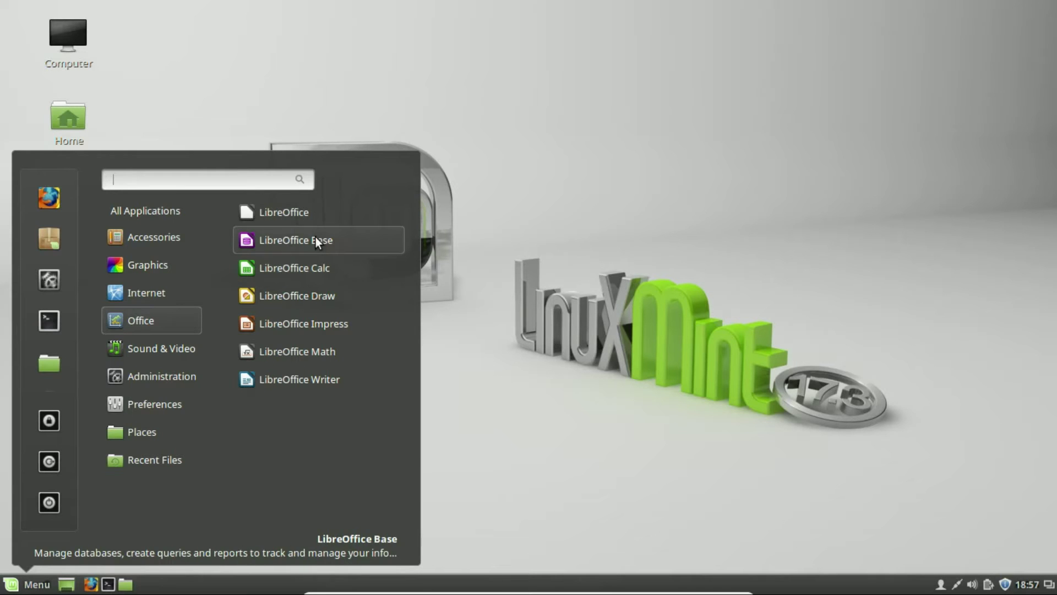
pyautogui.moveTo(143, 355)
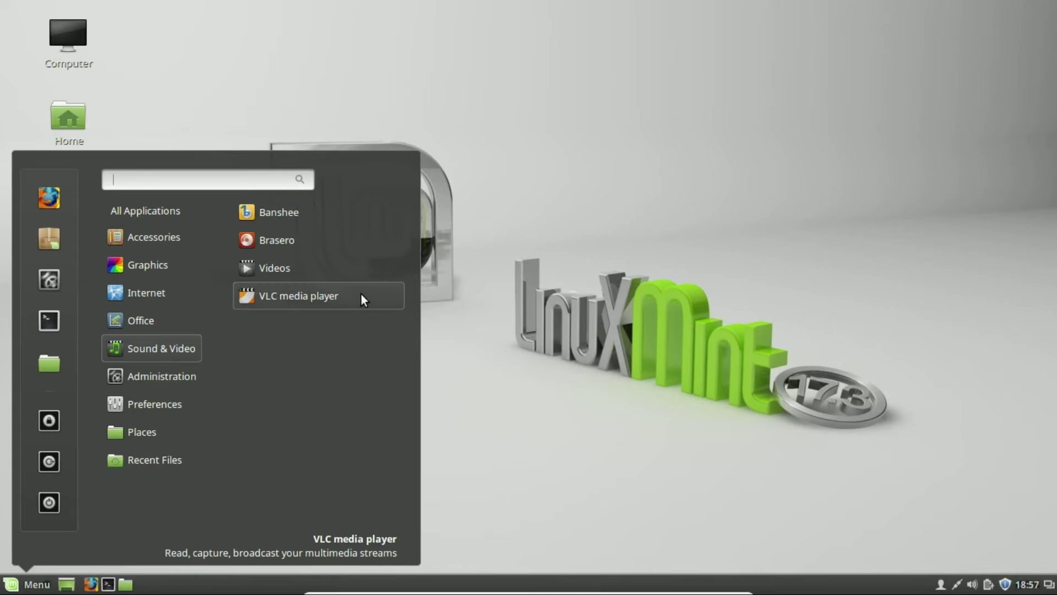
# Step: Look through the complete list of system tools in the Administration category
pyautogui.moveTo(170, 376)
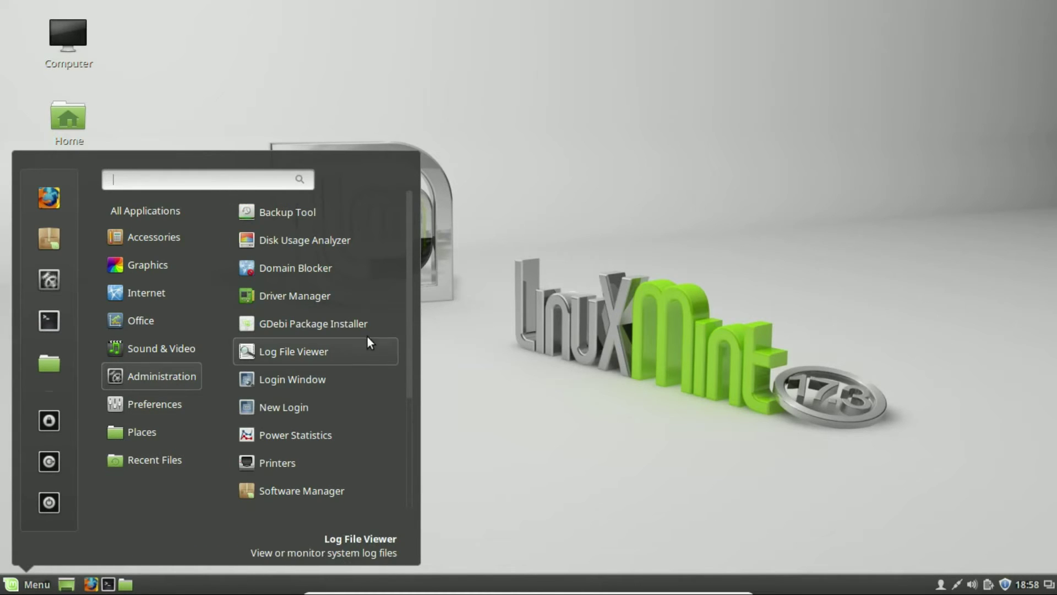
pyautogui.scroll(-3, 346, 288)
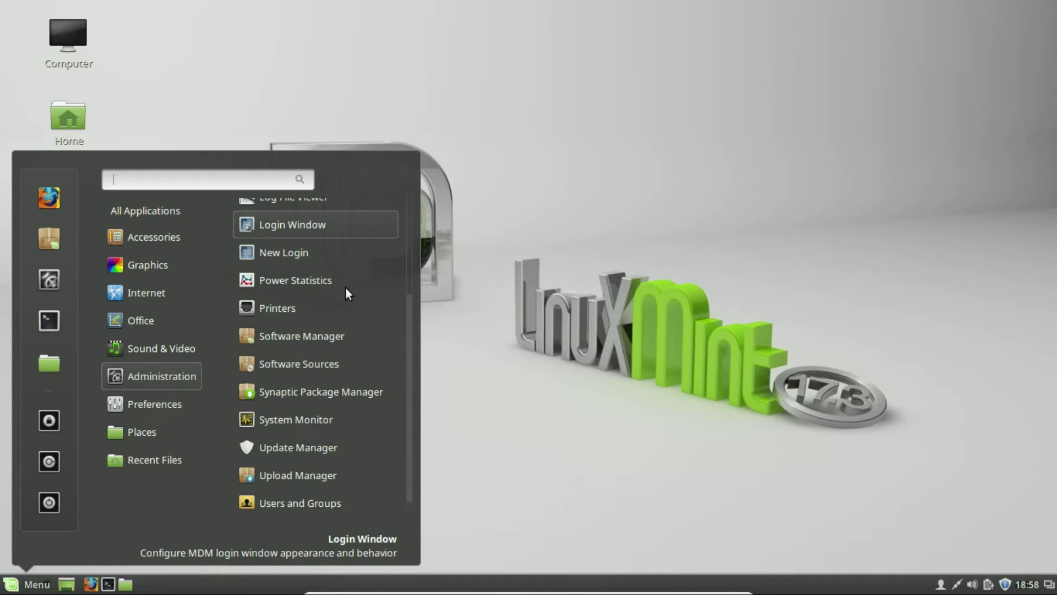
pyautogui.scroll(-1, 316, 344)
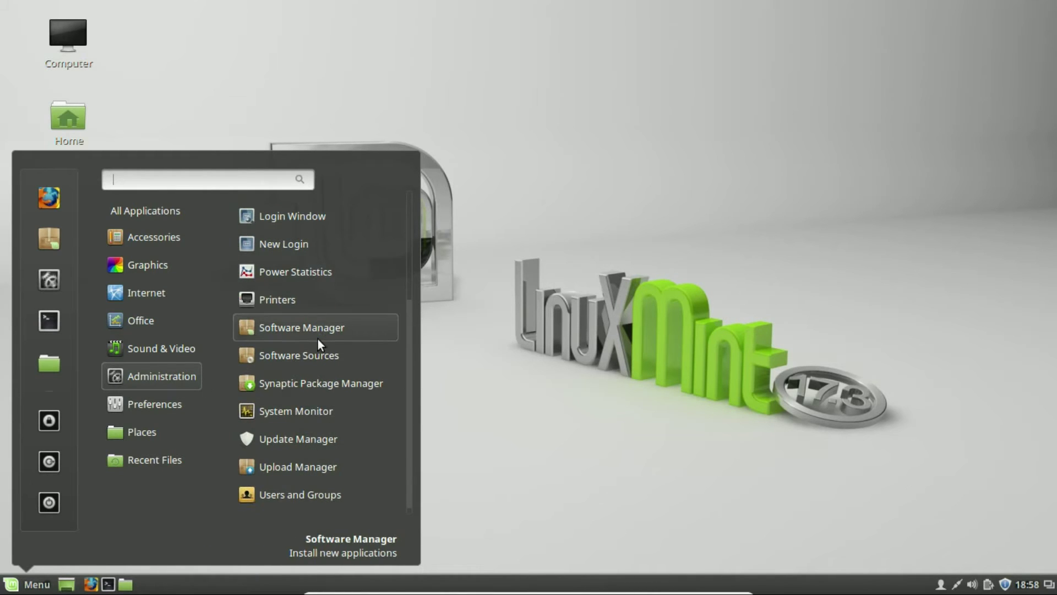
pyautogui.scroll(3, 318, 338)
pyautogui.scroll(-1, 317, 338)
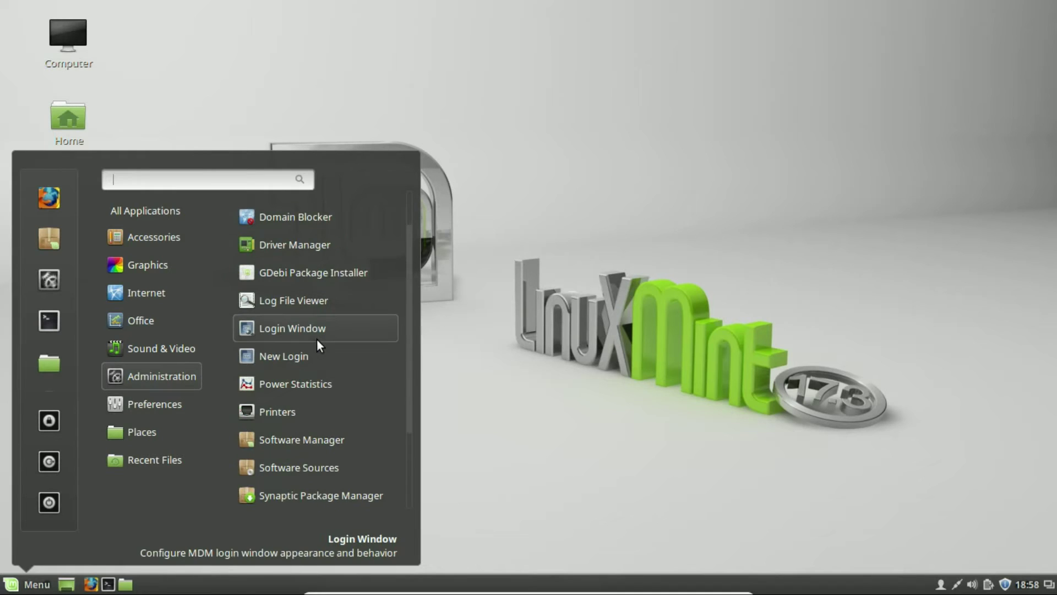
pyautogui.scroll(-2, 316, 338)
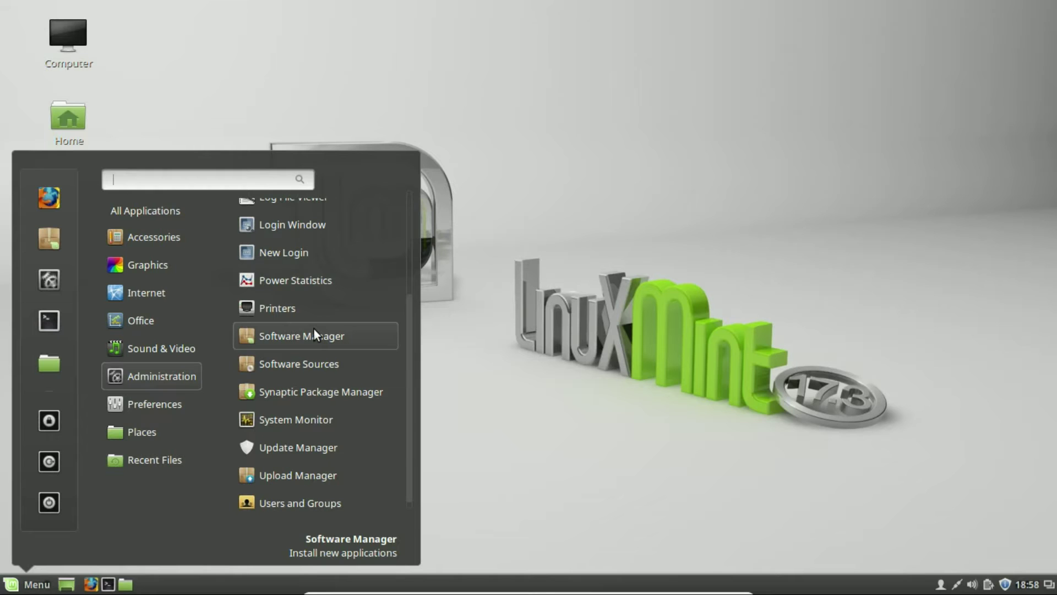
pyautogui.scroll(3, 314, 329)
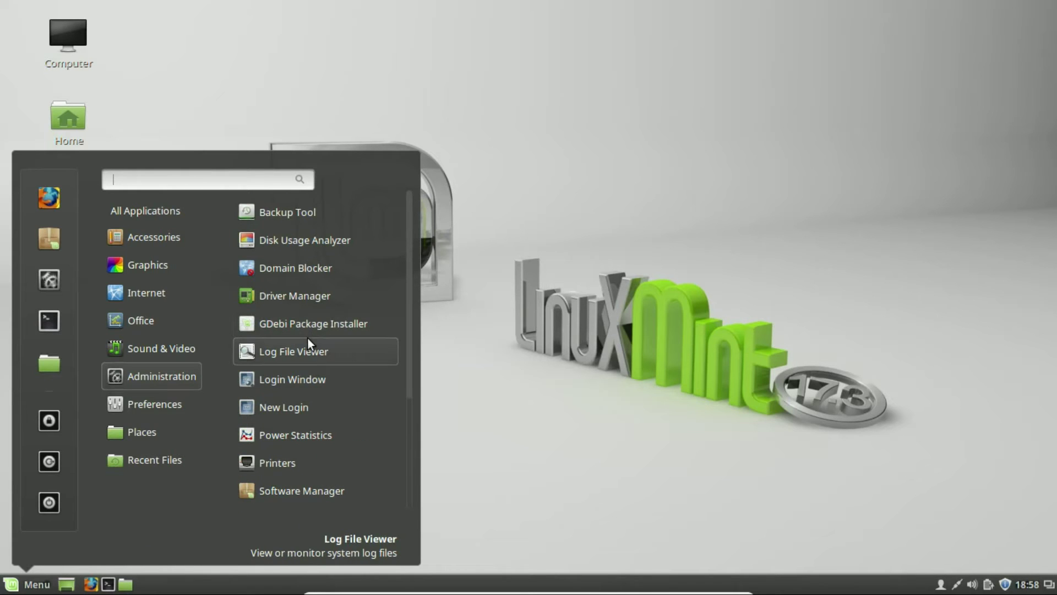
# Step: Look through the complete list of settings tools in the Preferences category
pyautogui.moveTo(171, 404)
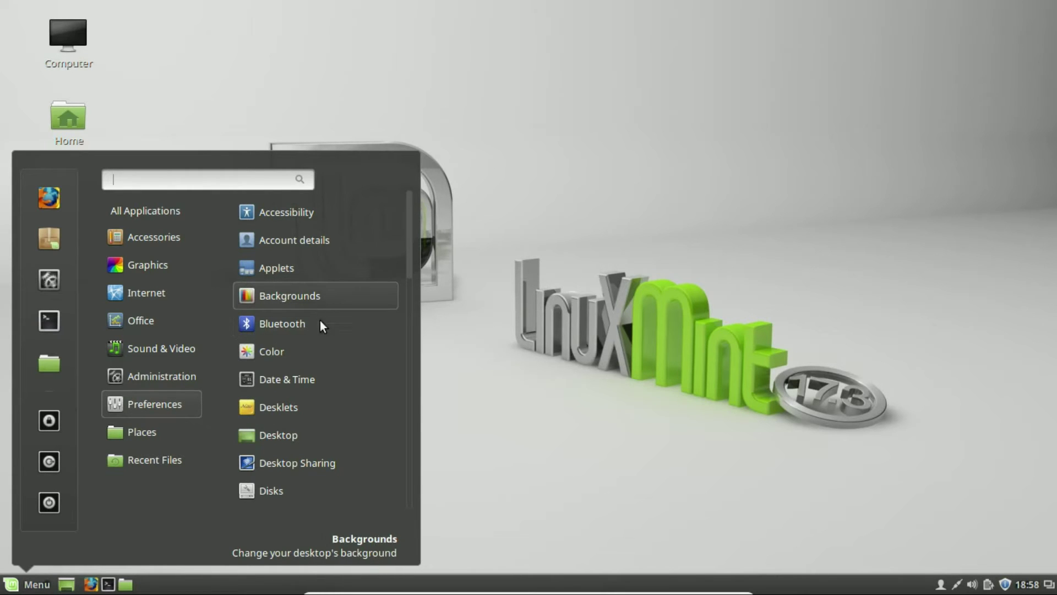
pyautogui.scroll(-1, 315, 339)
pyautogui.scroll(-2, 322, 377)
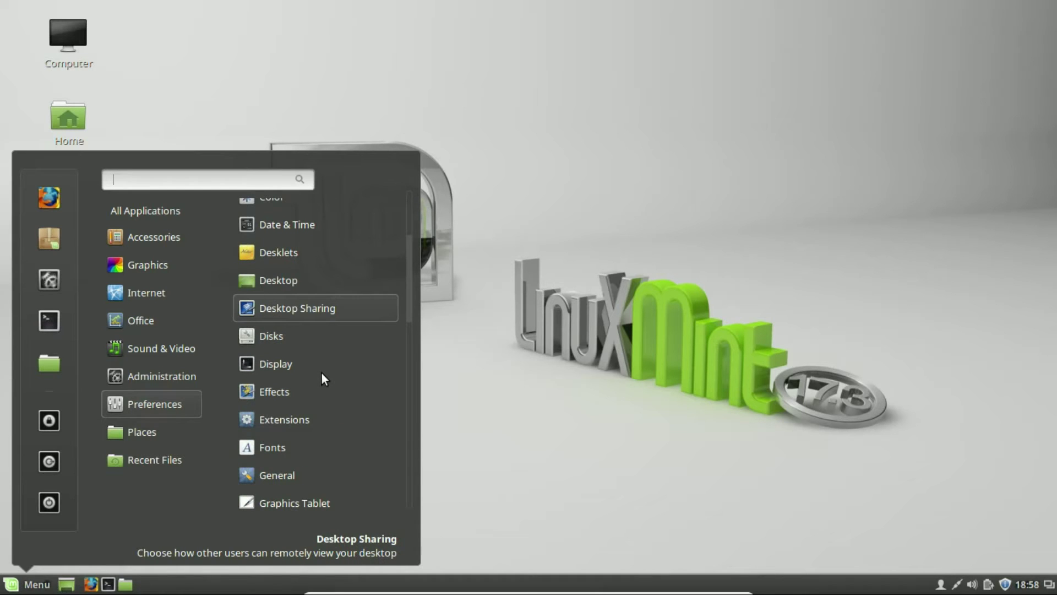
pyautogui.scroll(-1, 320, 370)
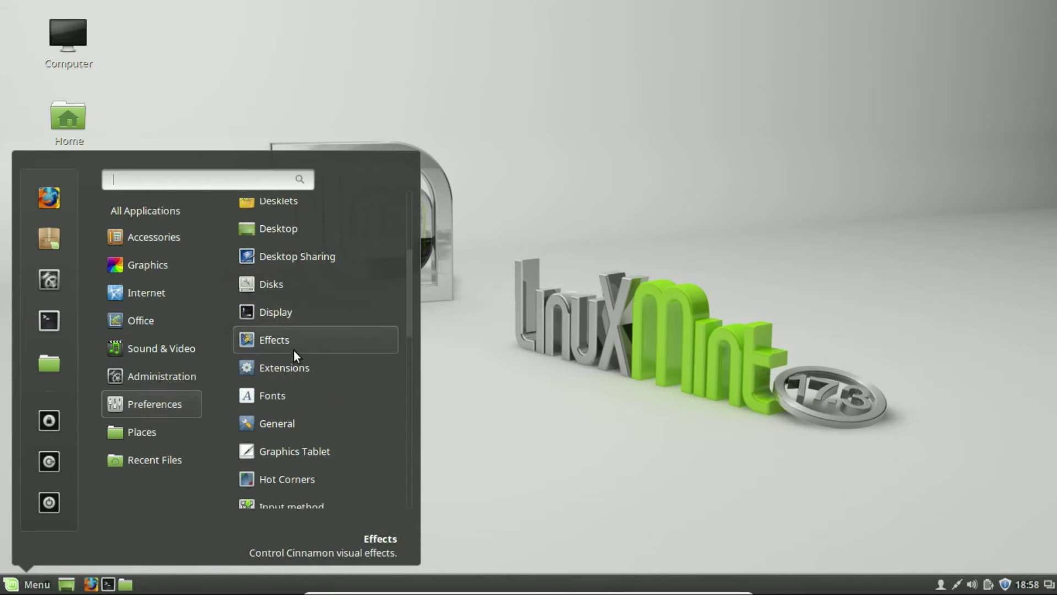
pyautogui.scroll(-2, 293, 351)
pyautogui.scroll(-2, 293, 351)
pyautogui.scroll(-1, 293, 351)
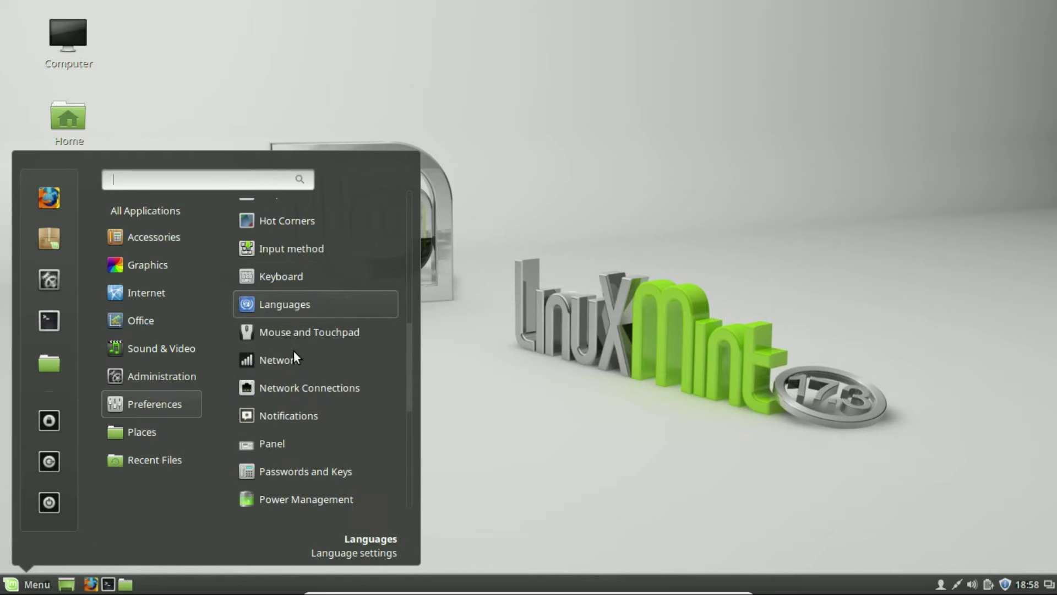
pyautogui.scroll(-3, 293, 351)
pyautogui.scroll(-2, 293, 351)
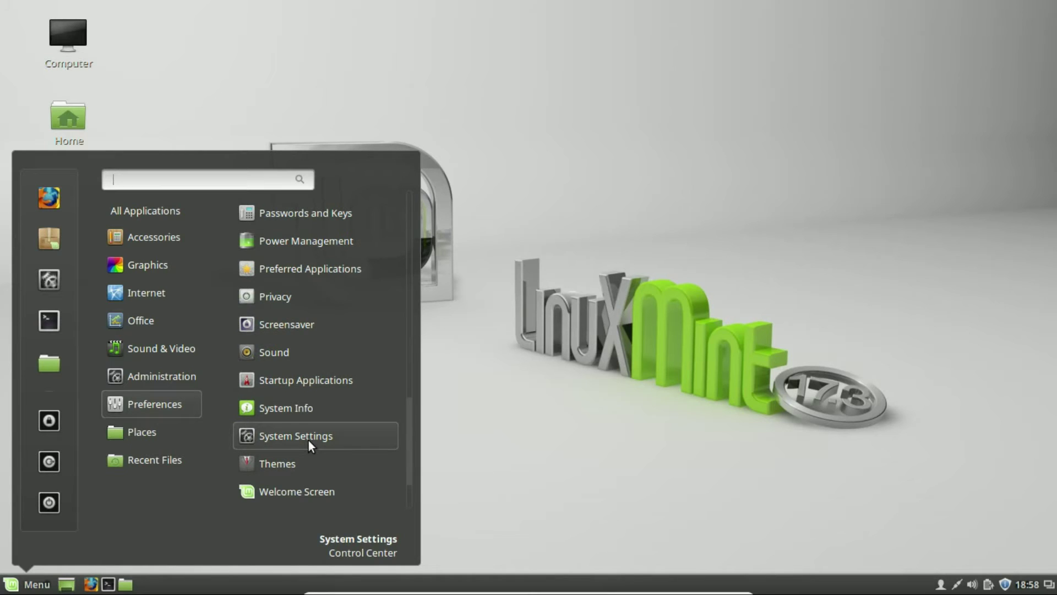
pyautogui.scroll(3, 336, 368)
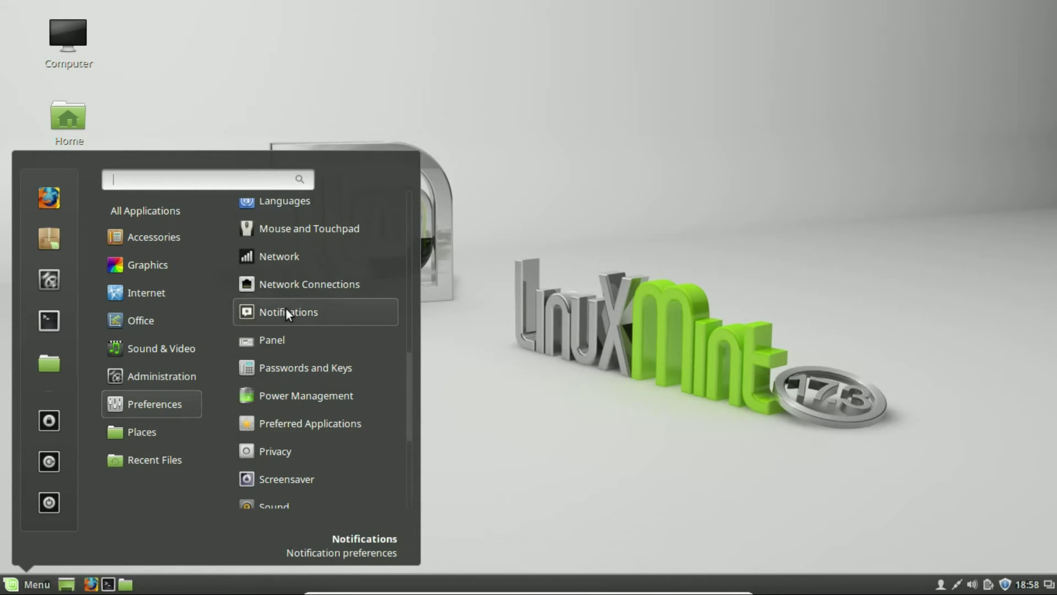
pyautogui.scroll(-4, 290, 369)
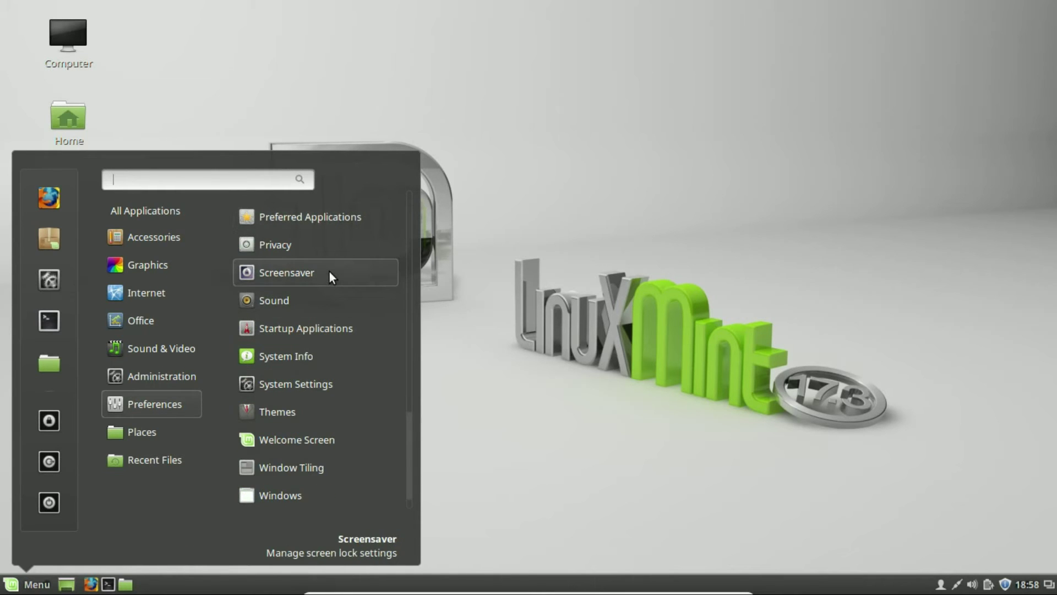
pyautogui.scroll(-1, 316, 309)
pyautogui.scroll(10, 317, 309)
pyautogui.scroll(5, 316, 310)
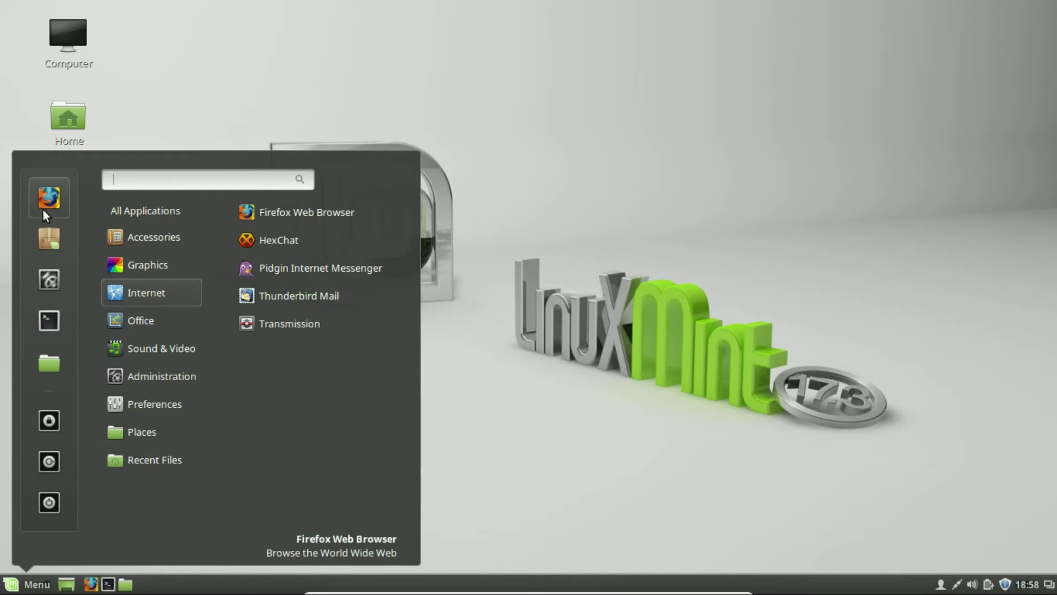
# Step: Add Thunderbird Mail from the Internet category to the favorites
pyautogui.rightClick(297, 299)
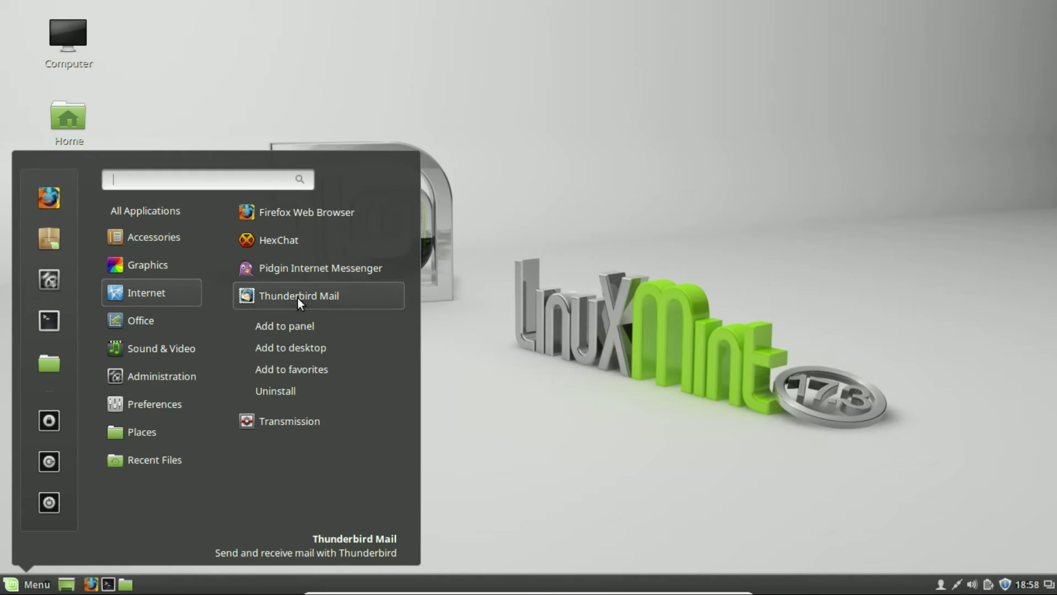
pyautogui.click(302, 369)
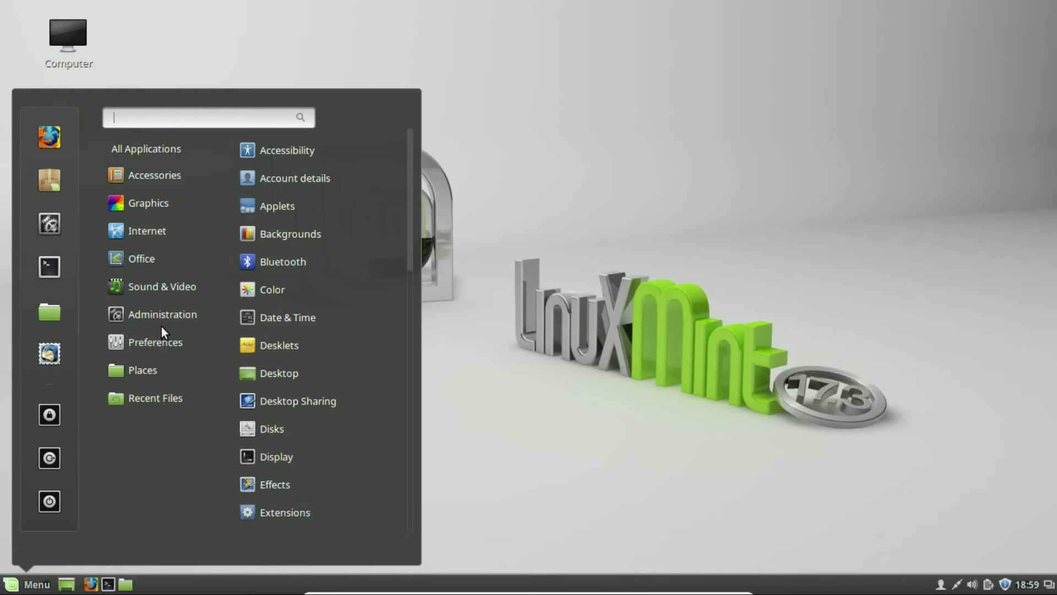
# Step: Remove Thunderbird Mail from the favorites
pyautogui.moveTo(147, 223)
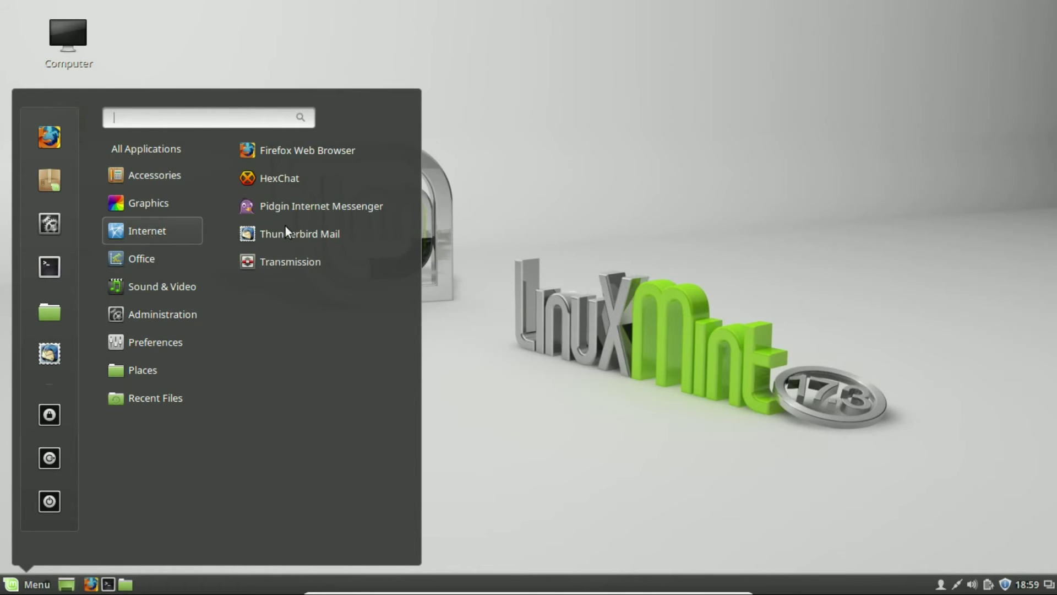
pyautogui.rightClick(318, 236)
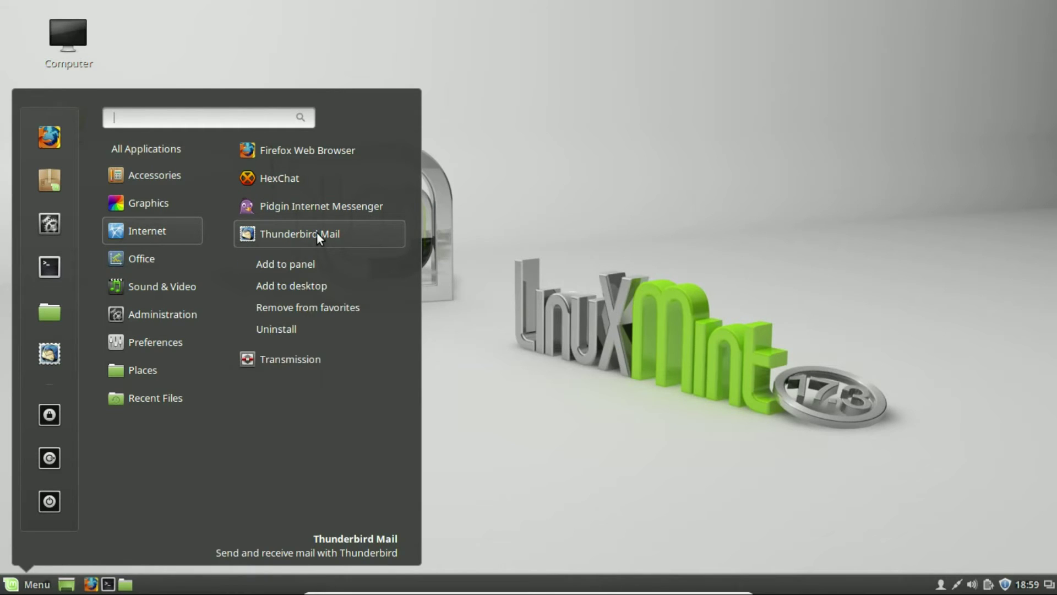
pyautogui.click(326, 306)
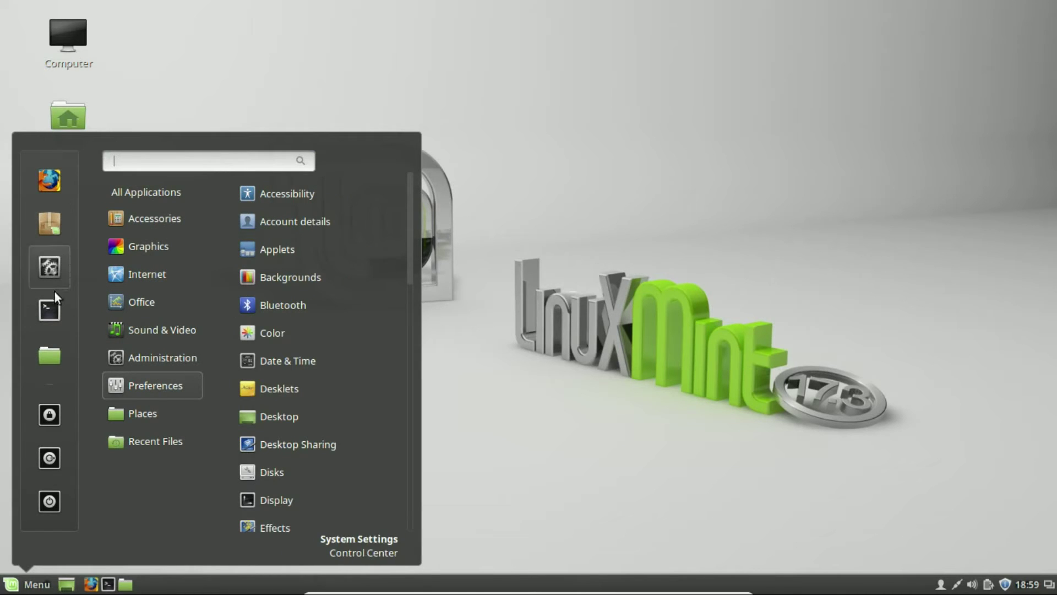
# Step: Open a terminal from the favorites, then minimize and restore its window
pyautogui.click(53, 308)
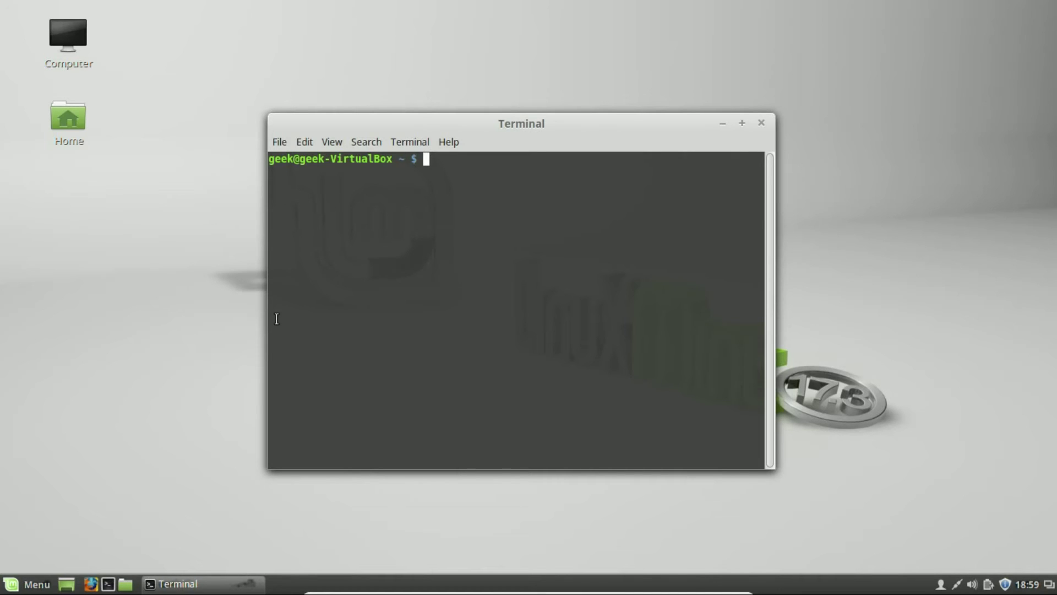
pyautogui.click(721, 120)
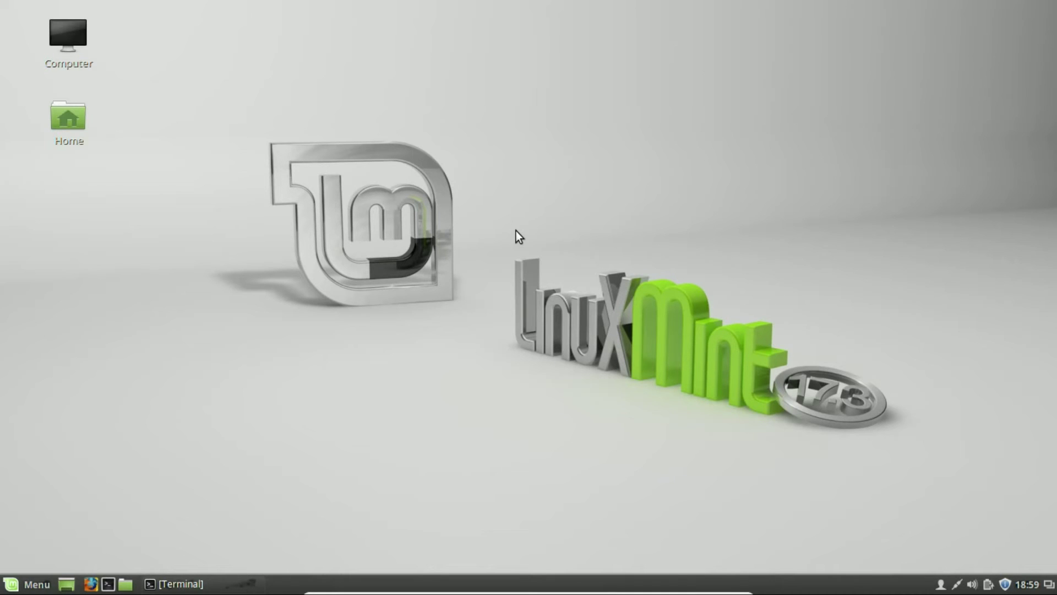
pyautogui.click(204, 582)
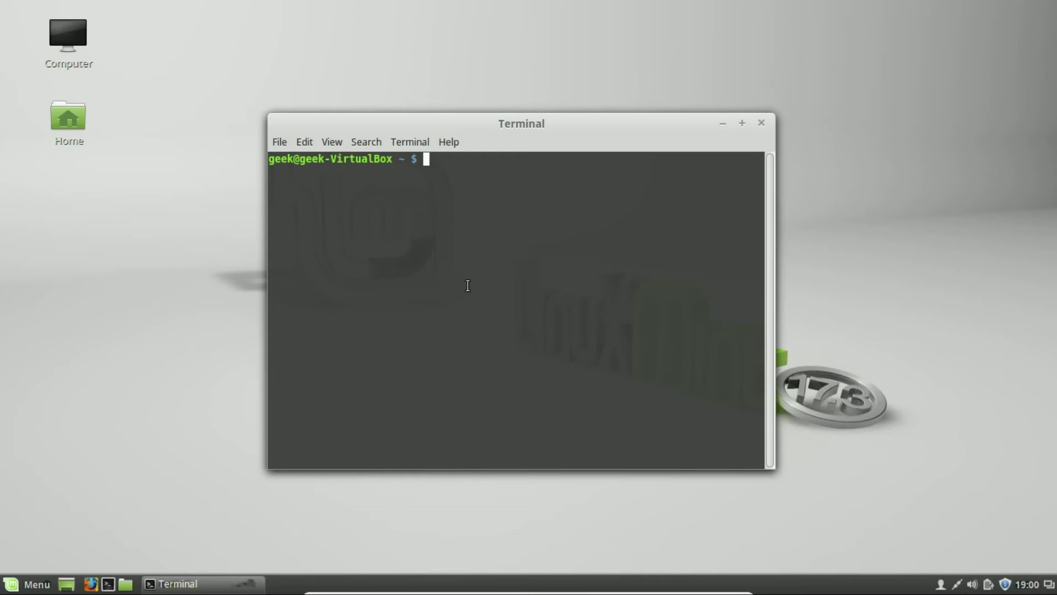
# Step: Close the terminal session with the exit command
pyautogui.write('exit')
pyautogui.press('Return')
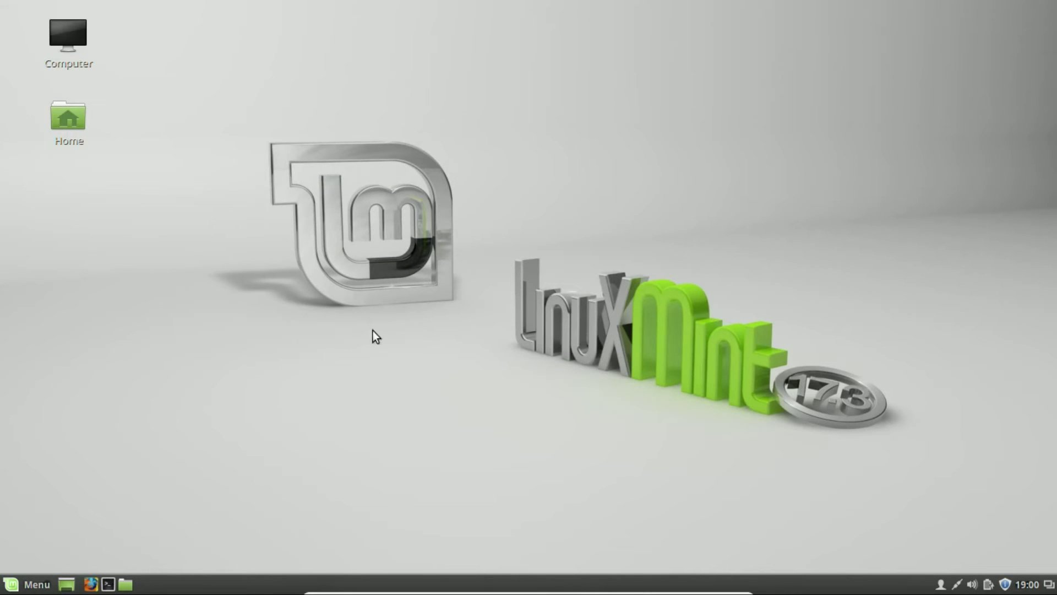
# Step: Look through the applications in the Accessories category and the settings tools in the Preferences category
pyautogui.click(14, 587)
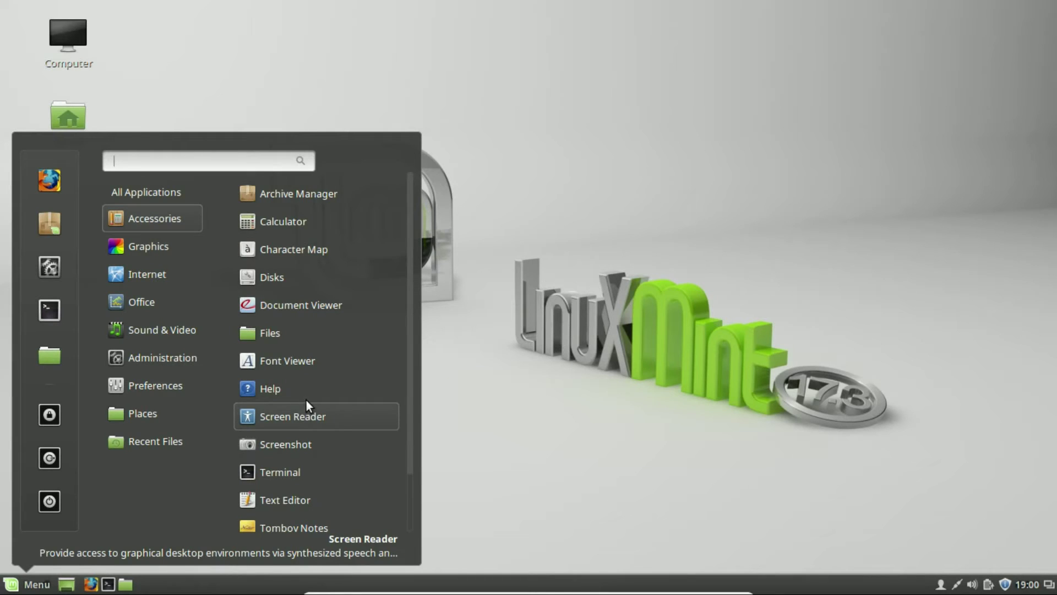
pyautogui.scroll(-1, 307, 399)
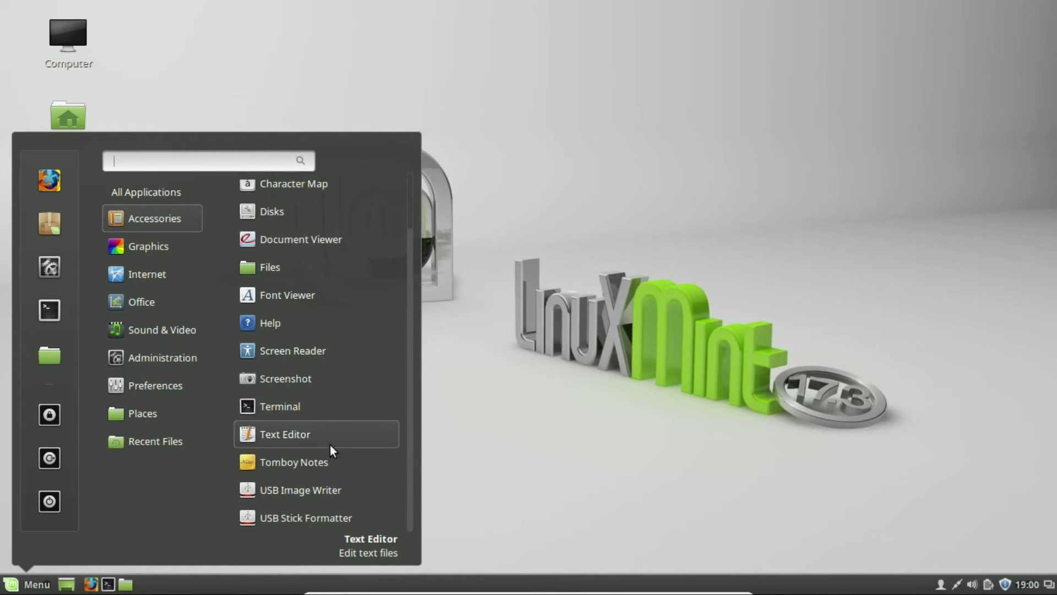
pyautogui.click(160, 386)
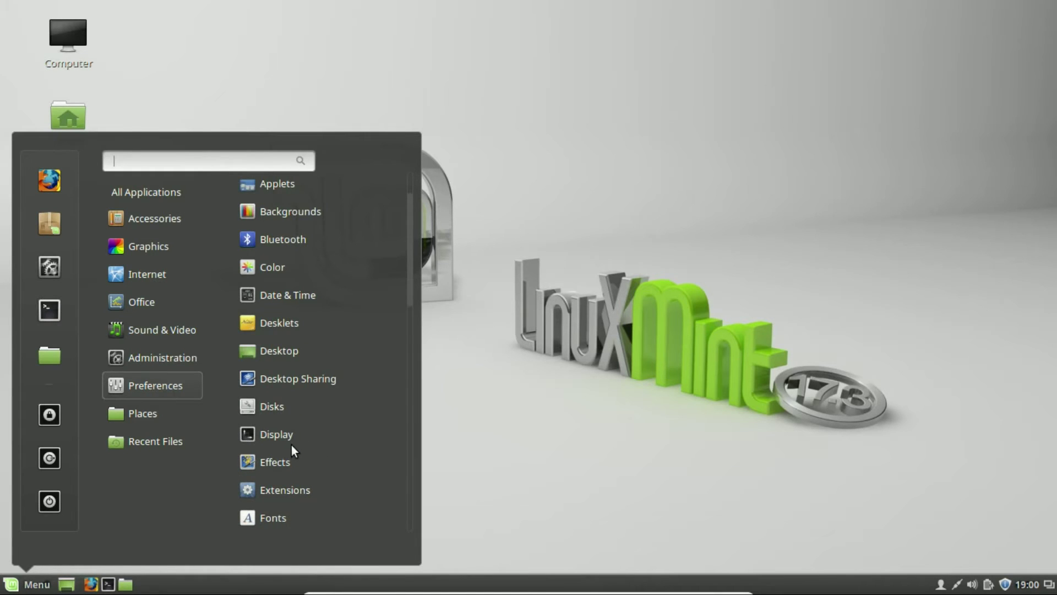
pyautogui.scroll(-3, 291, 445)
pyautogui.scroll(-10, 292, 445)
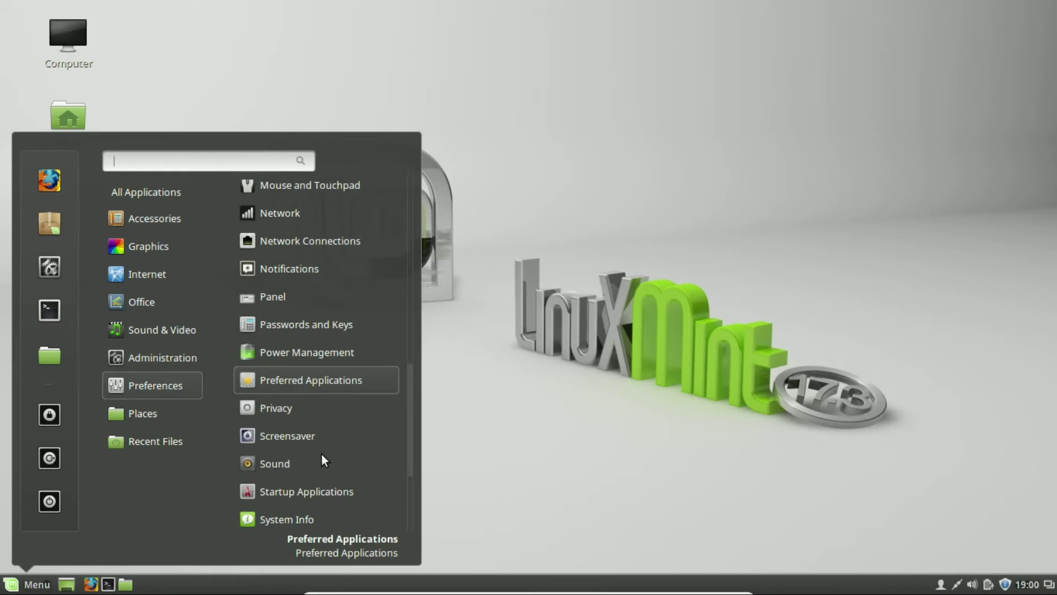
pyautogui.scroll(-5, 321, 454)
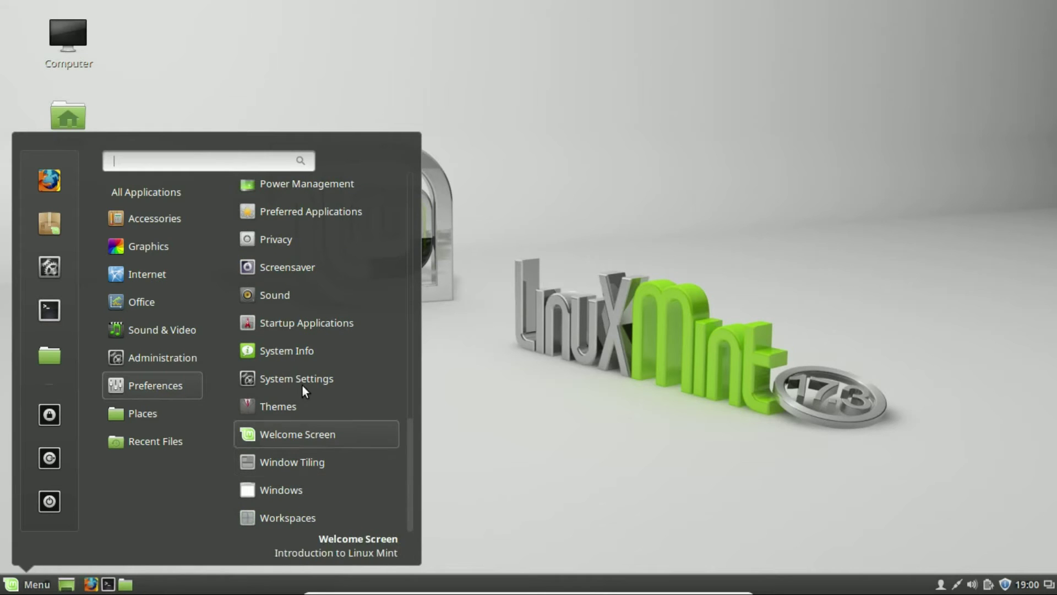
# Step: Open the Backgrounds page of System Settings and apply the Ontario picture from the Qiana collection as the desktop background
pyautogui.click(44, 270)
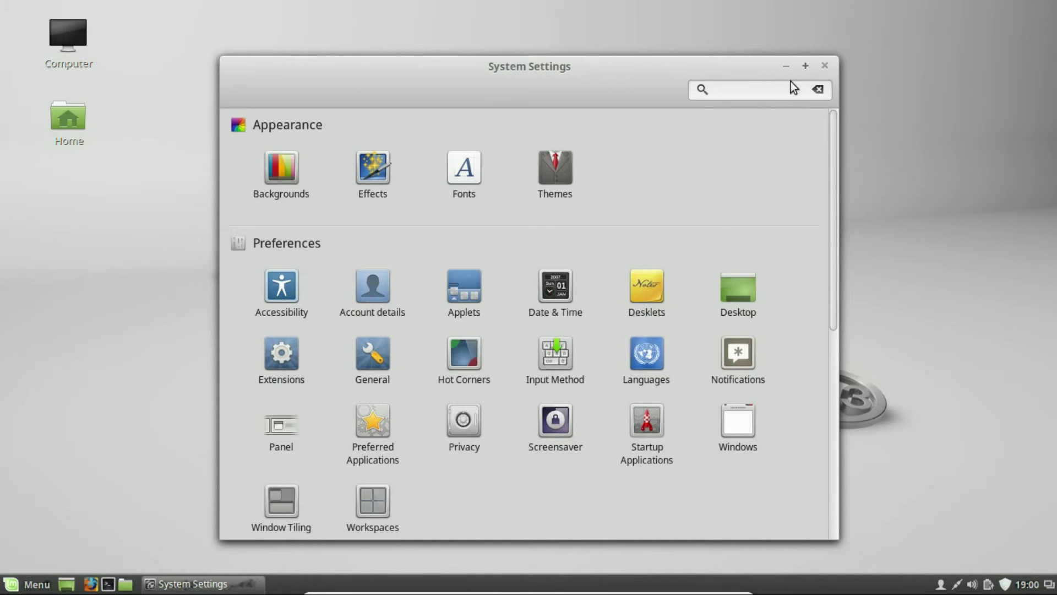
pyautogui.click(285, 172)
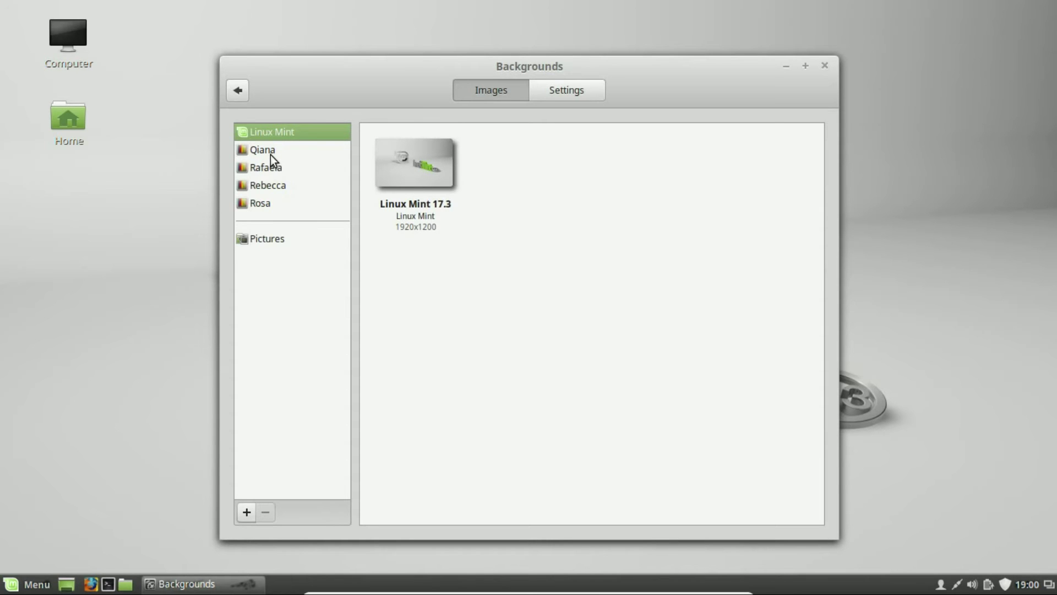
pyautogui.press('Down')
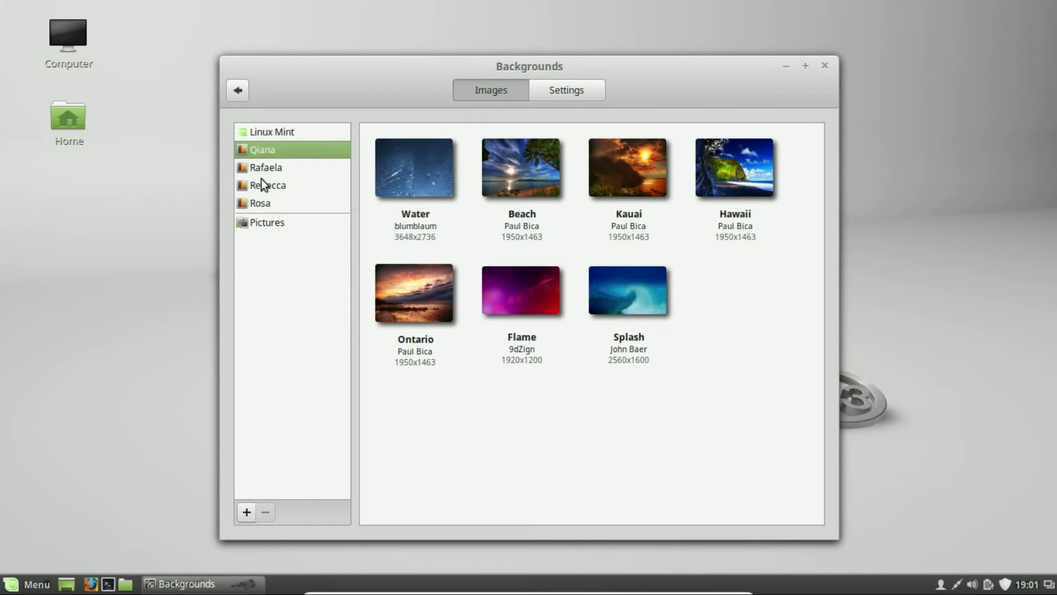
pyautogui.click(412, 296)
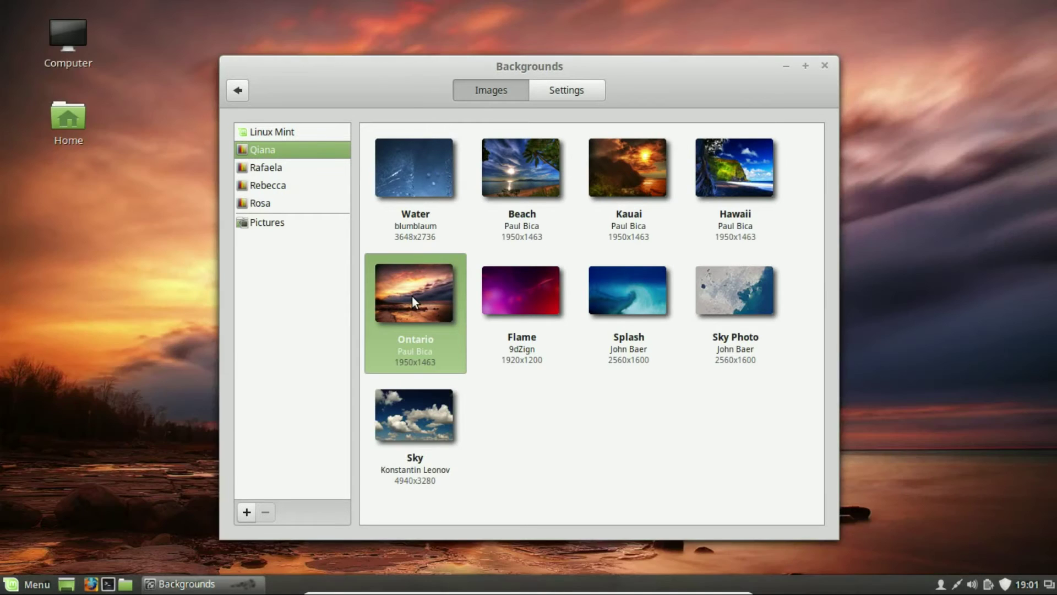
# Step: Set the desktop background to the Maui Sunset picture from the Rebecca collection
pyautogui.click(259, 190)
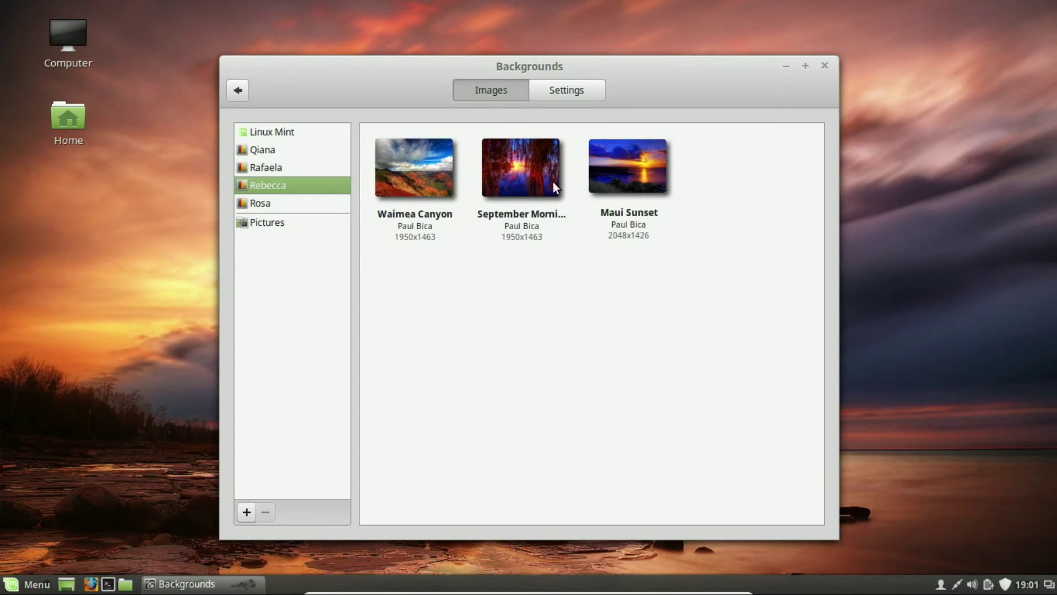
pyautogui.click(643, 161)
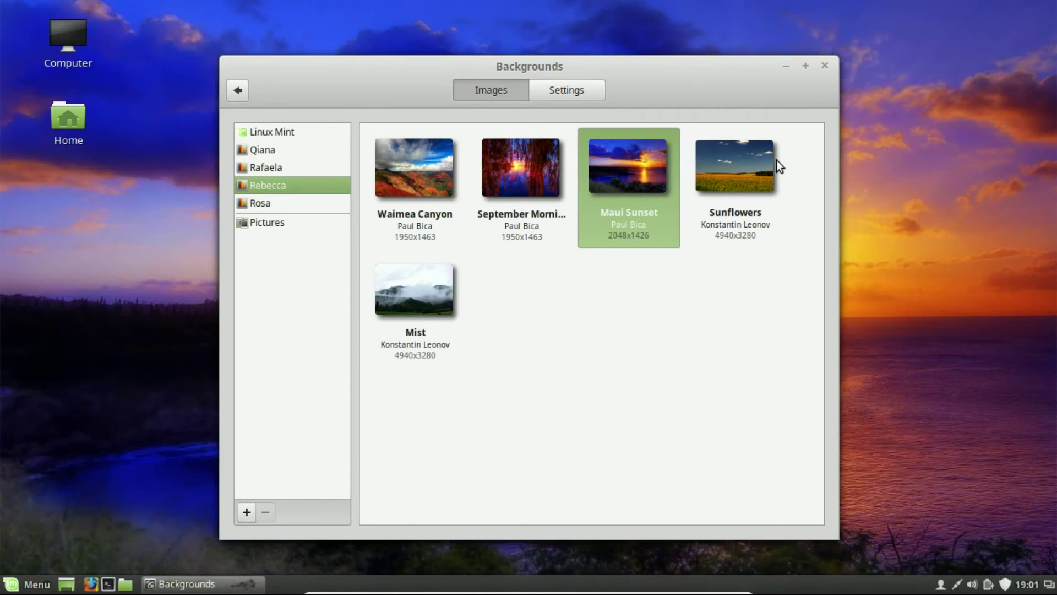
# Step: View the options for enabling desktop effects in the Effects settings and return to the settings overview
pyautogui.click(238, 92)
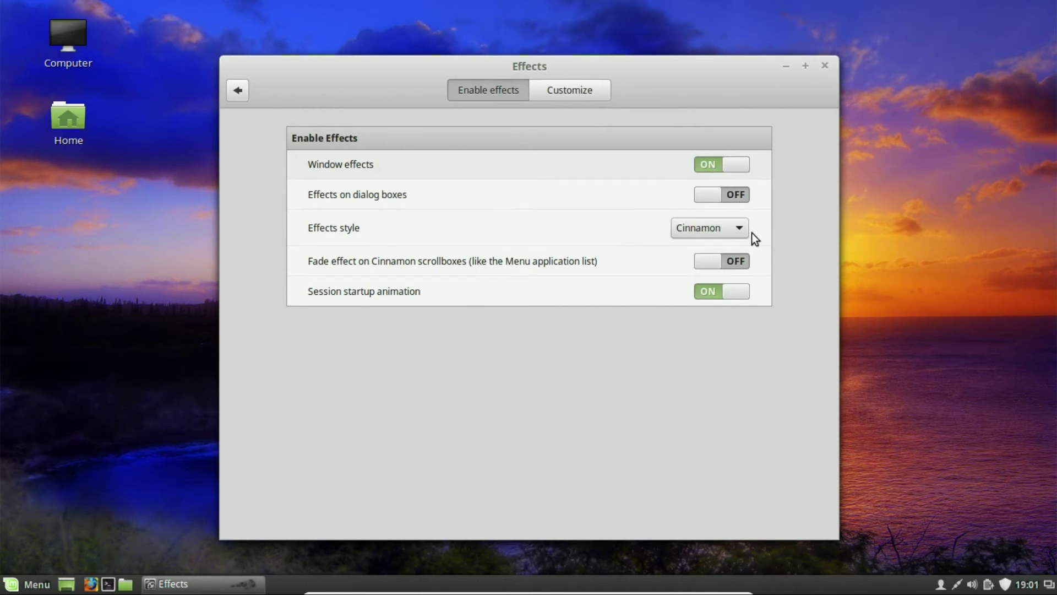
pyautogui.click(239, 87)
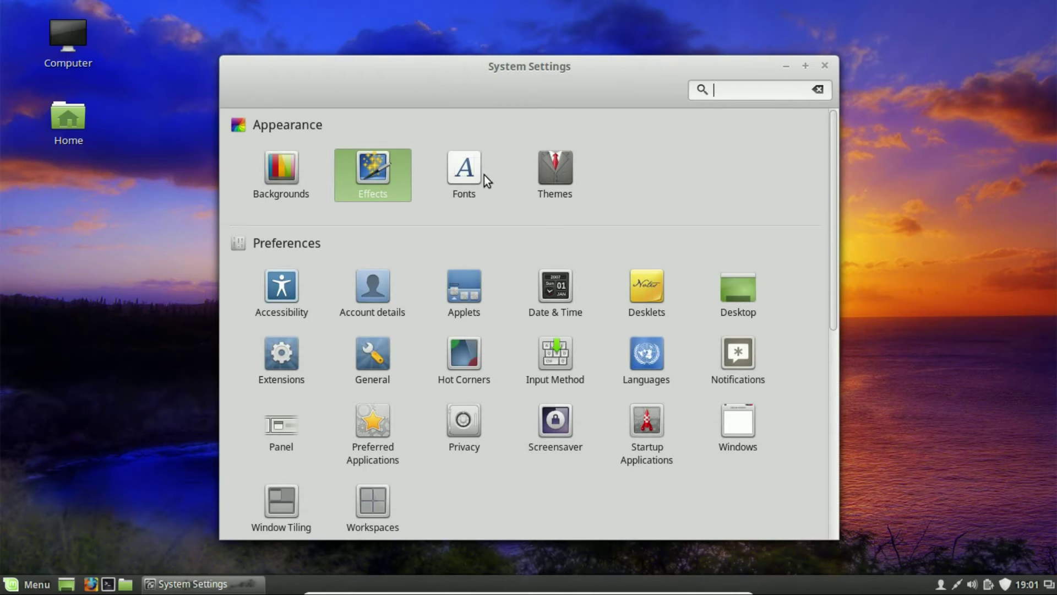
# Step: Change the desktop theme to Mint-X-Orange in the Themes settings and return to the settings overview
pyautogui.click(564, 168)
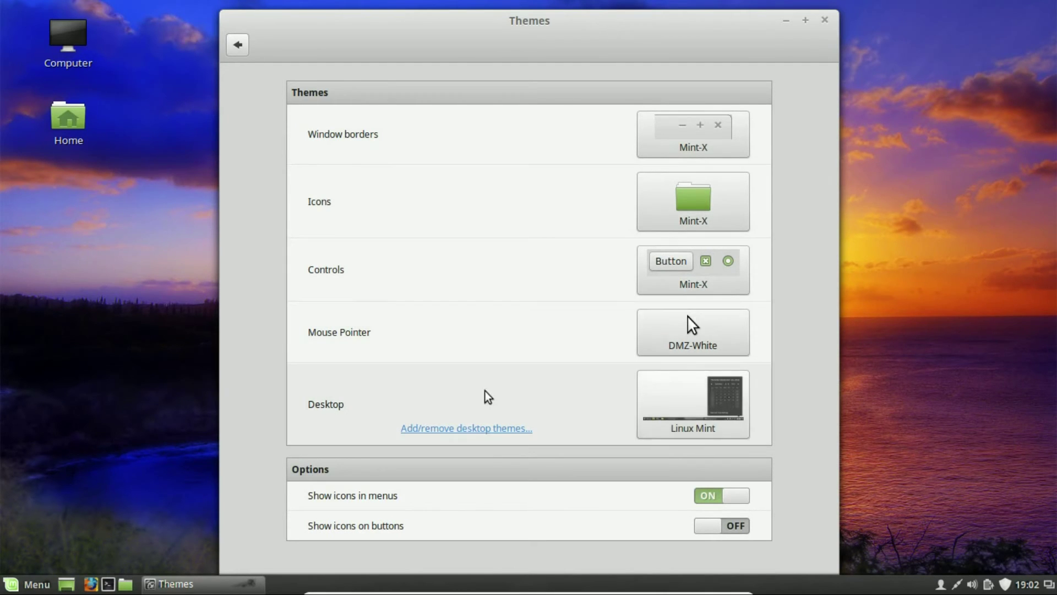
pyautogui.click(698, 409)
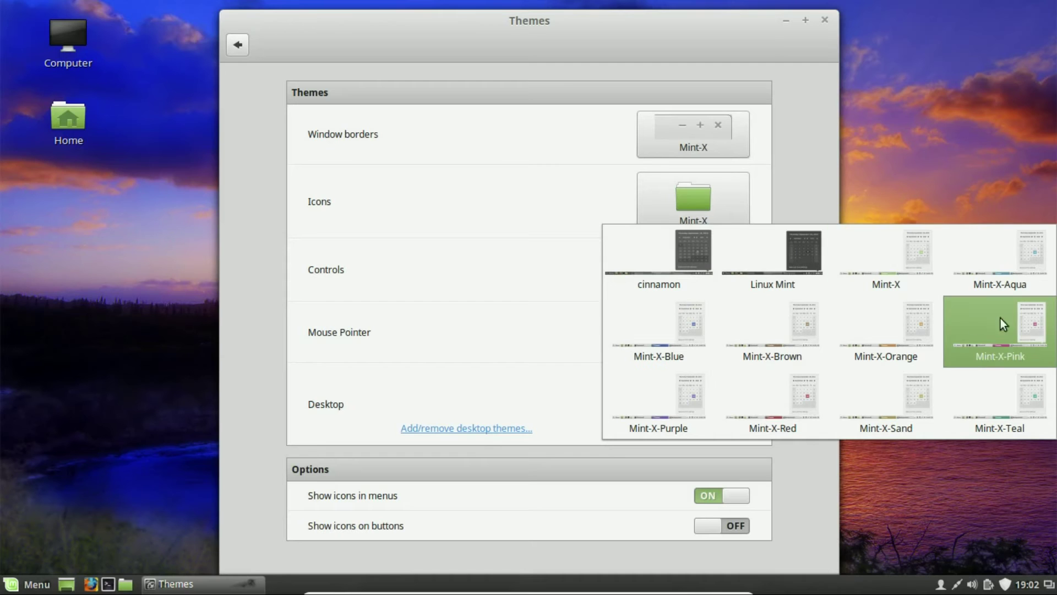
pyautogui.press('Escape')
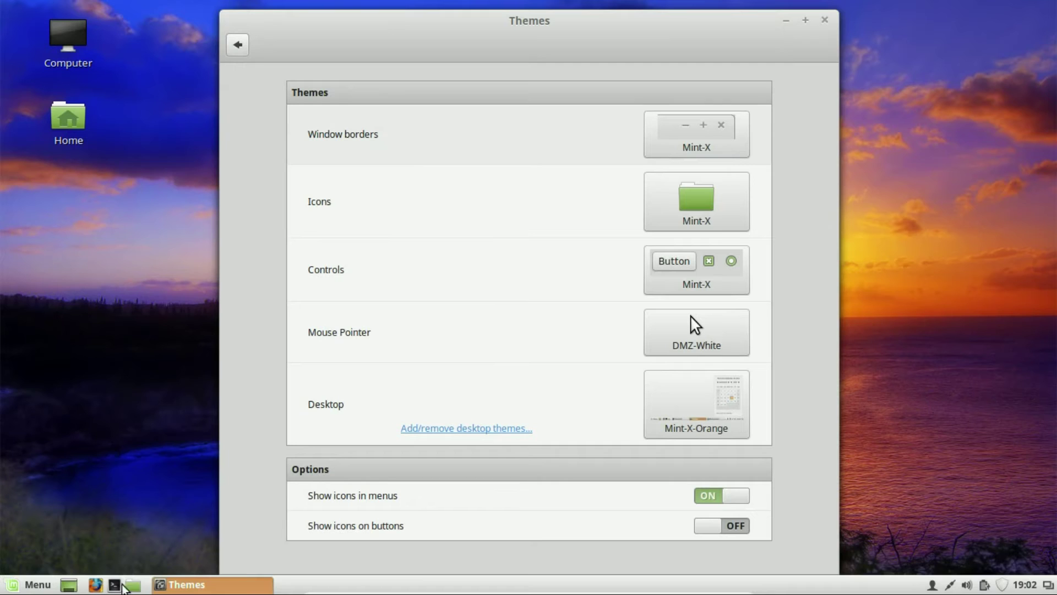
pyautogui.click(232, 49)
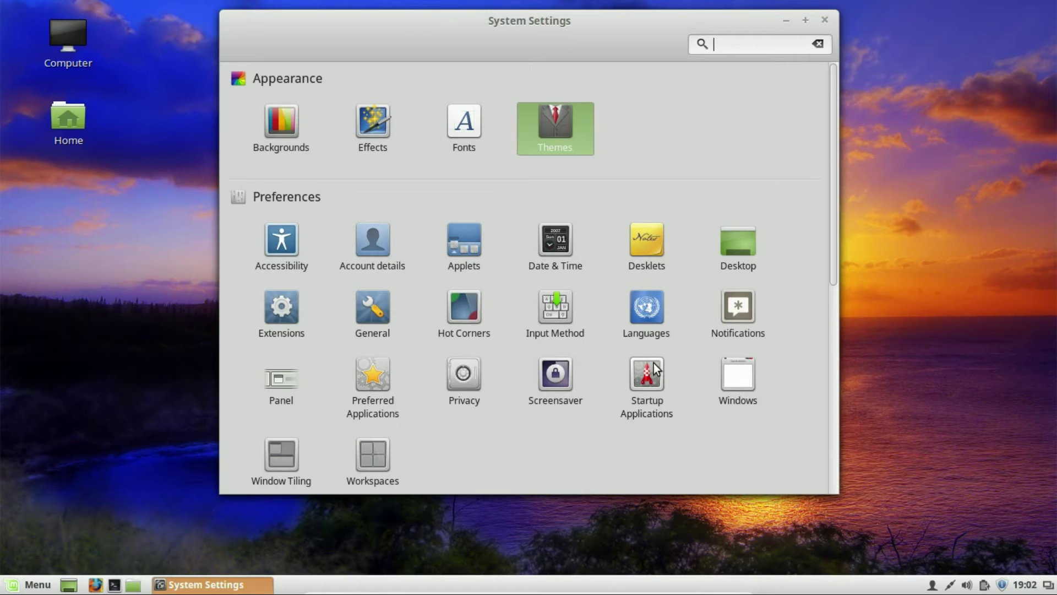
# Step: Look over the Preferences and Hardware sections of System Settings, and close the window
pyautogui.scroll(-1, 454, 383)
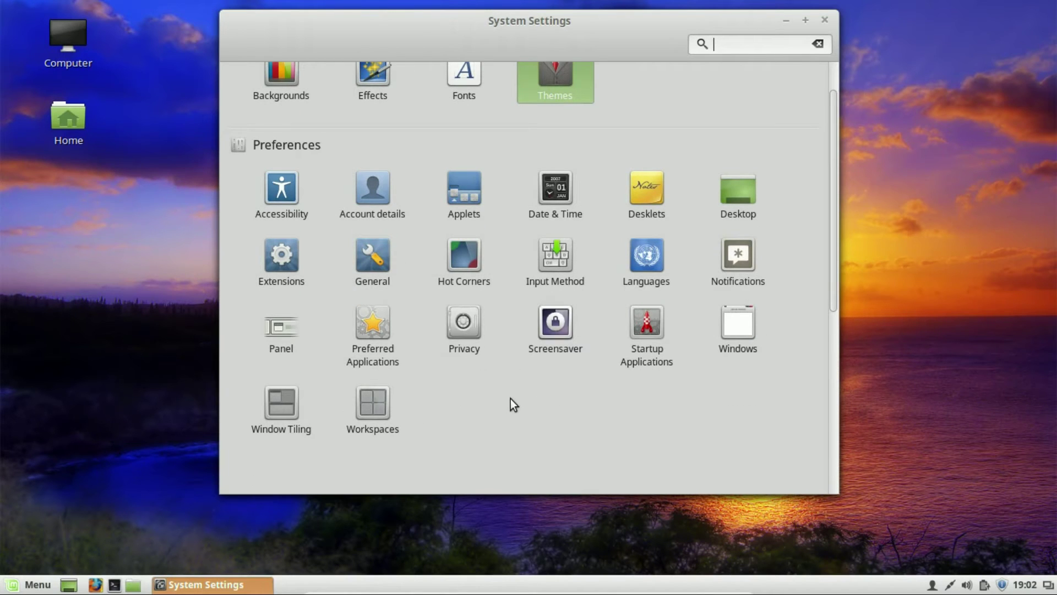
pyautogui.scroll(-3, 510, 399)
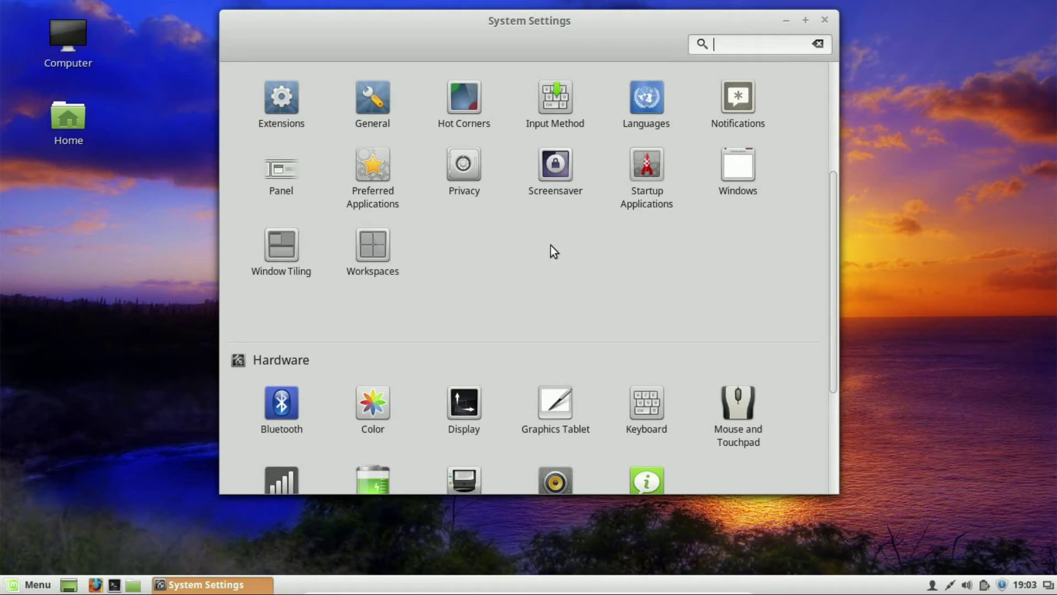
pyautogui.click(825, 21)
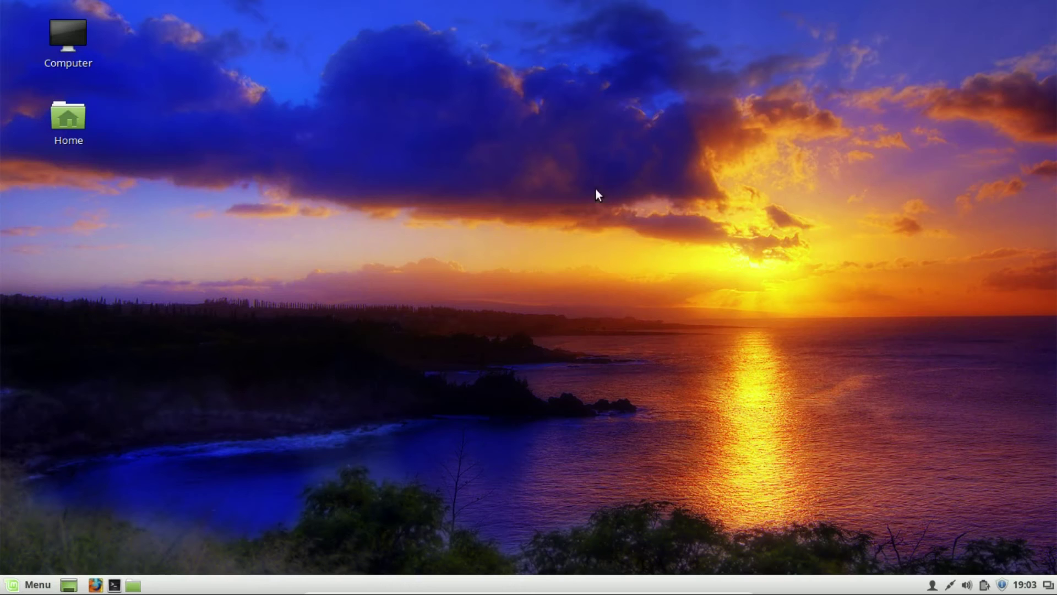
# Step: Examine the context menu options of the empty desktop and of the Computer icon
pyautogui.rightClick(567, 180)
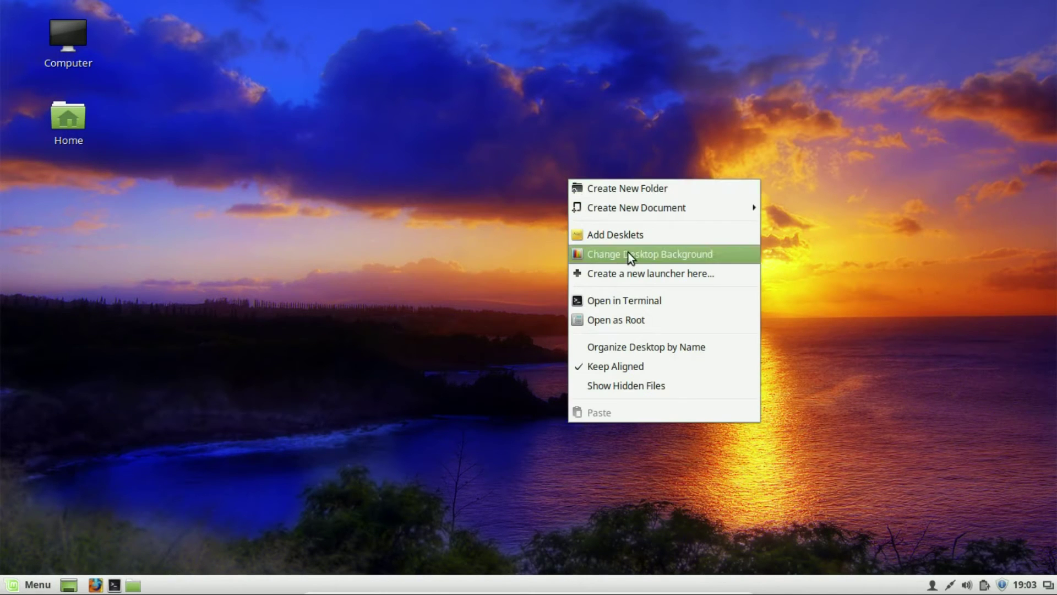
pyautogui.click(329, 229)
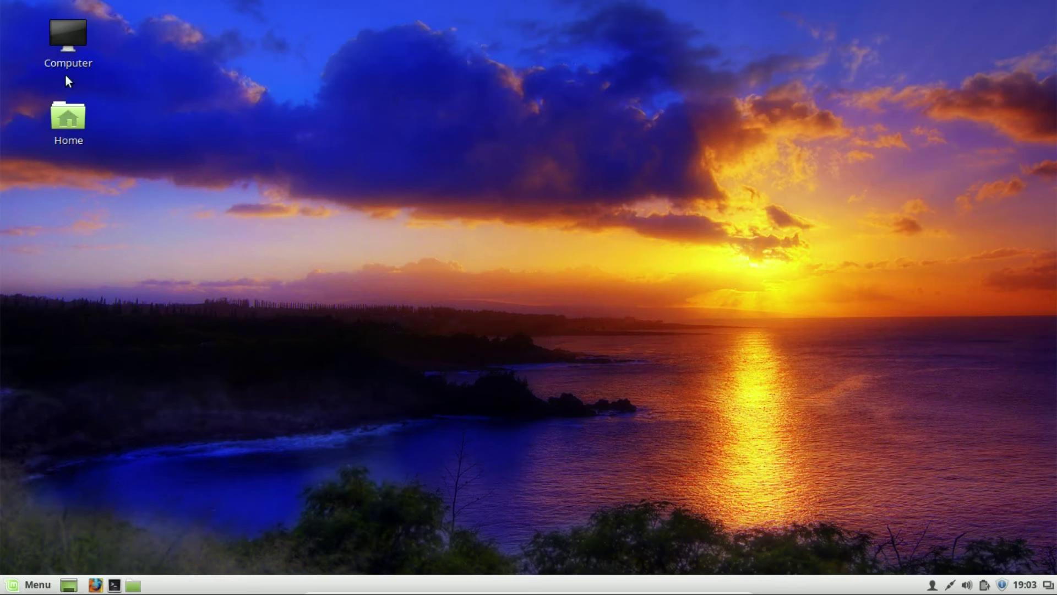
pyautogui.rightClick(71, 39)
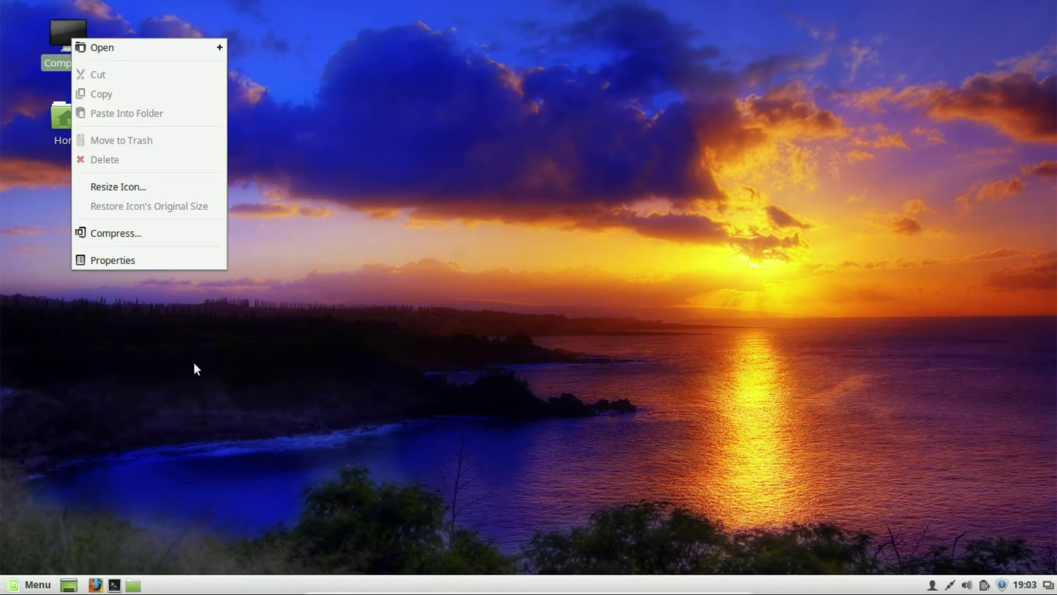
pyautogui.click(245, 327)
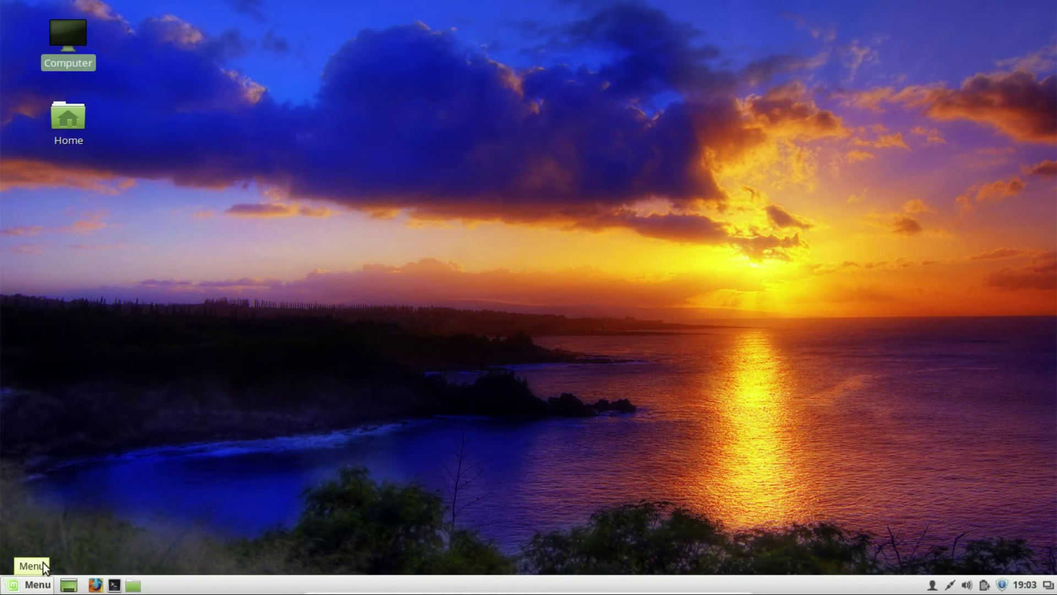
# Step: Turn off the Computer icon in the Desktop page of System Settings
pyautogui.click(32, 587)
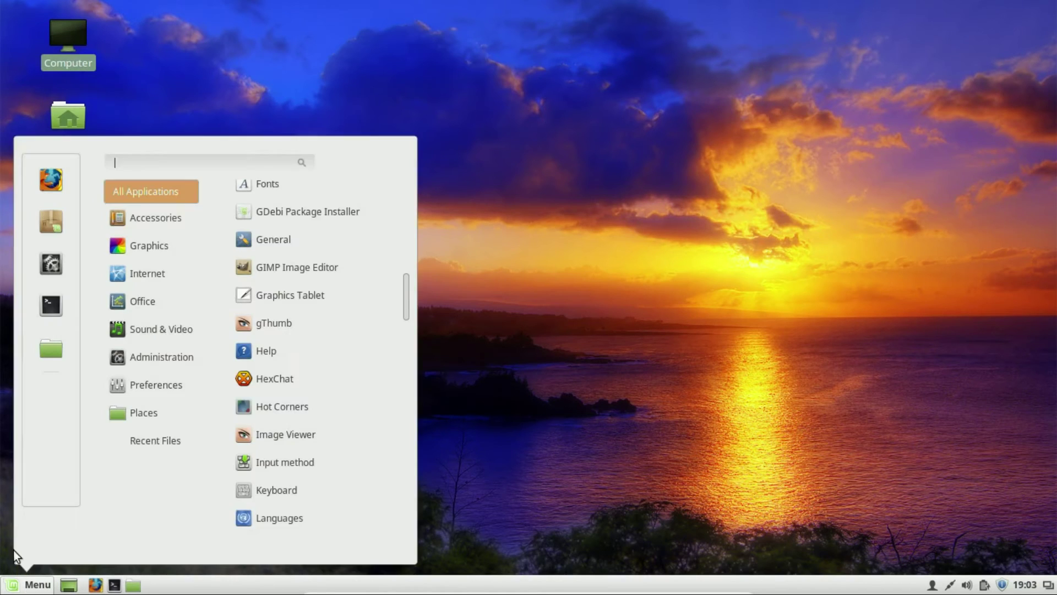
pyautogui.click(58, 268)
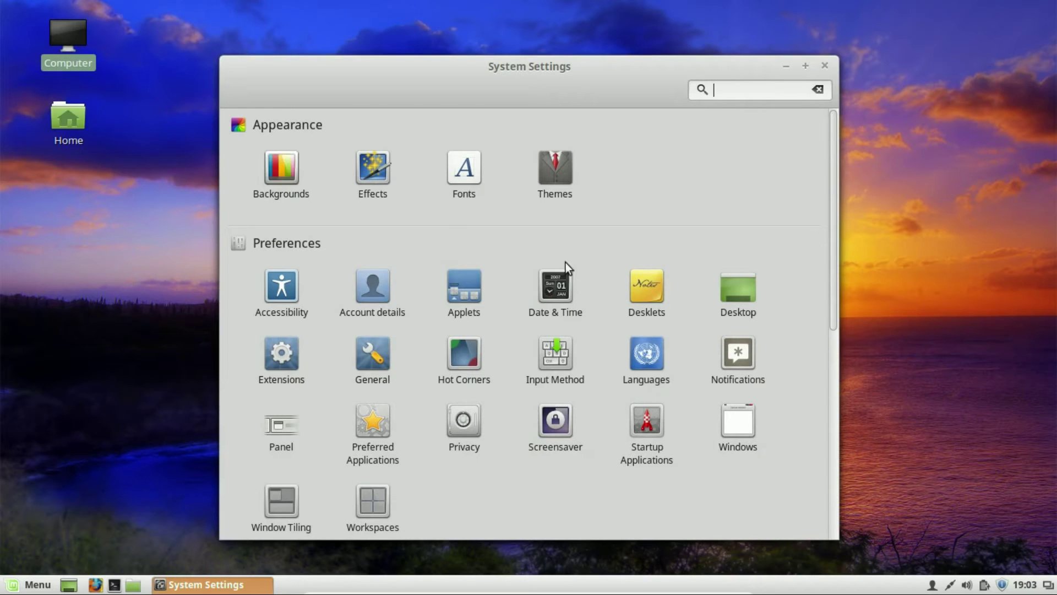
pyautogui.click(738, 296)
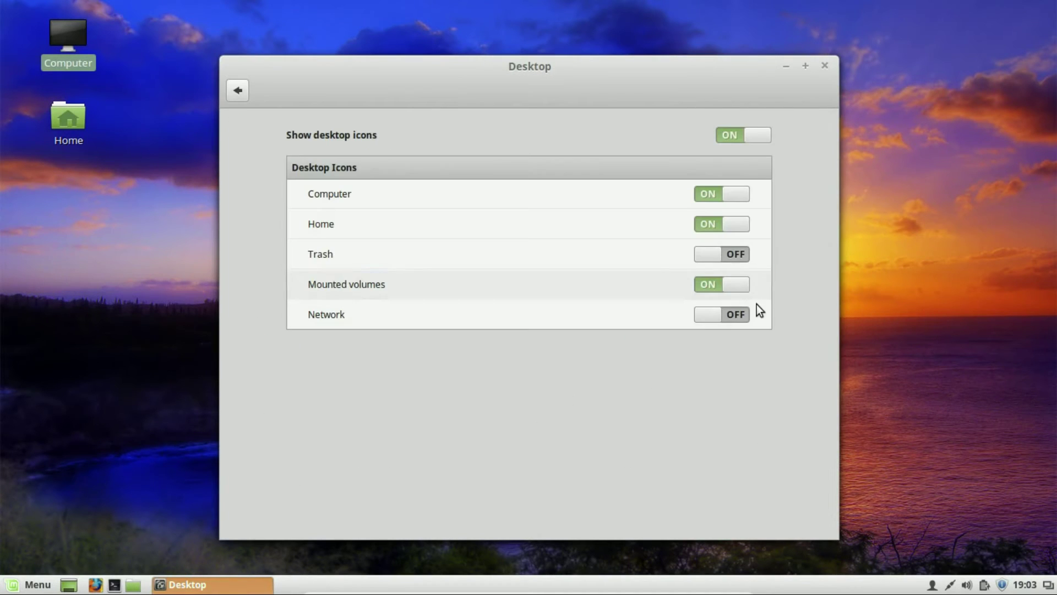
pyautogui.click(708, 200)
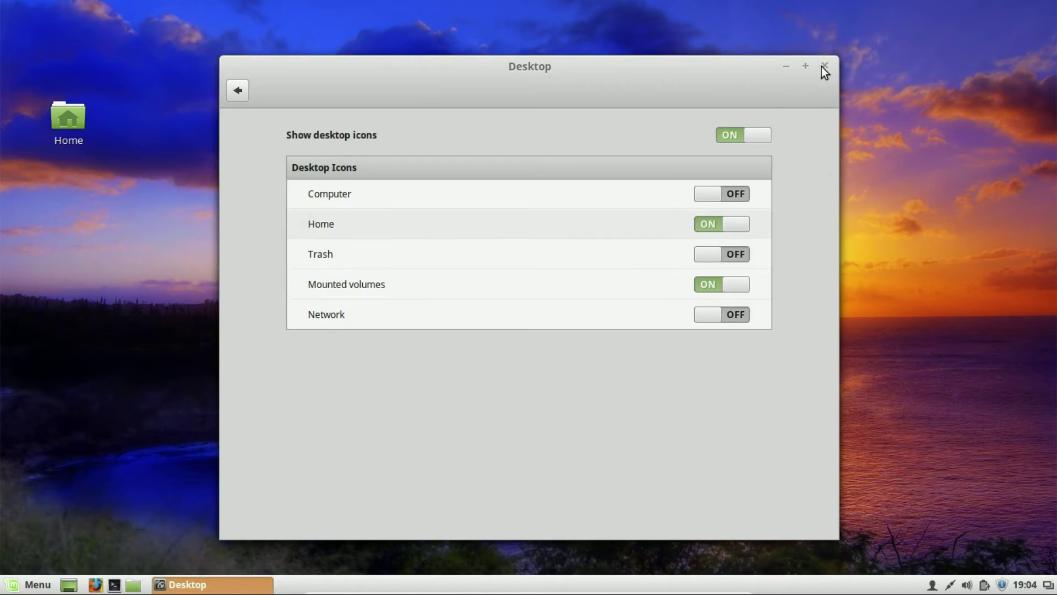
# Step: Turn the Computer desktop icon back on and close the Desktop settings
pyautogui.click(709, 195)
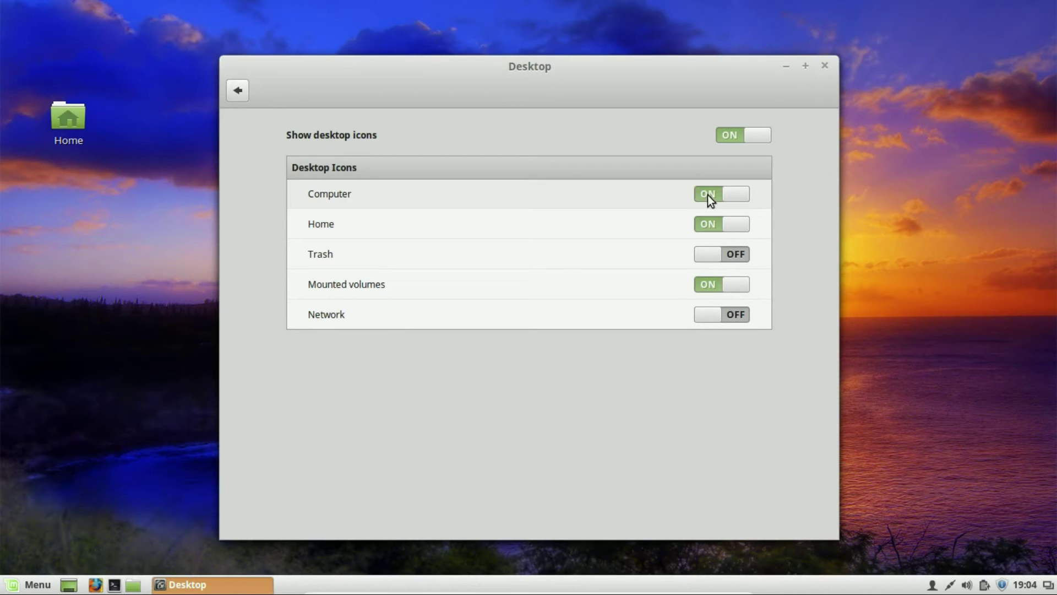
pyautogui.click(824, 65)
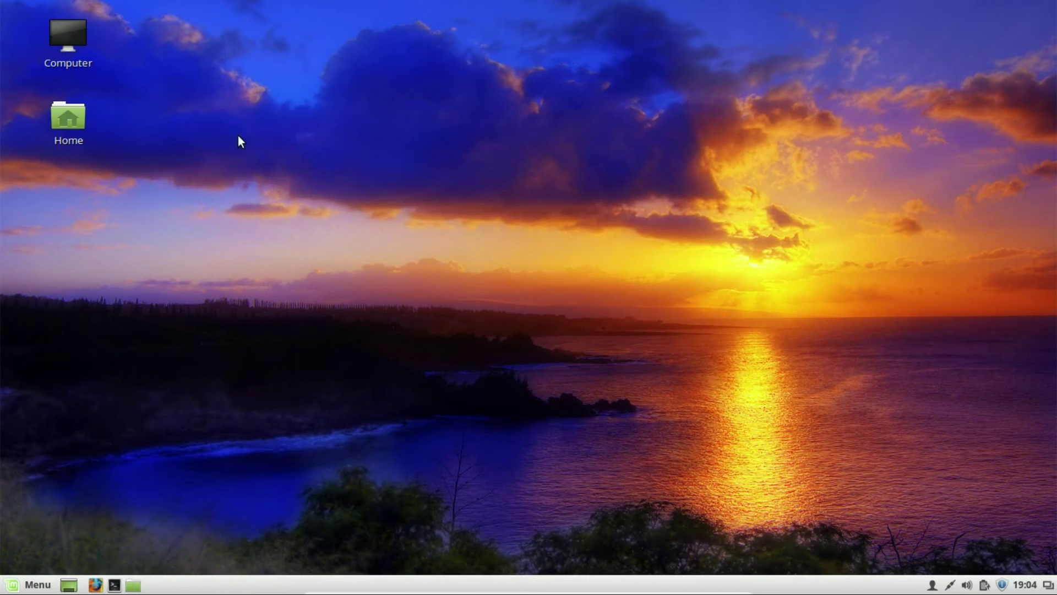
# Step: Open the Home folder from the desktop and examine the context menu options of its empty area
pyautogui.click(58, 126)
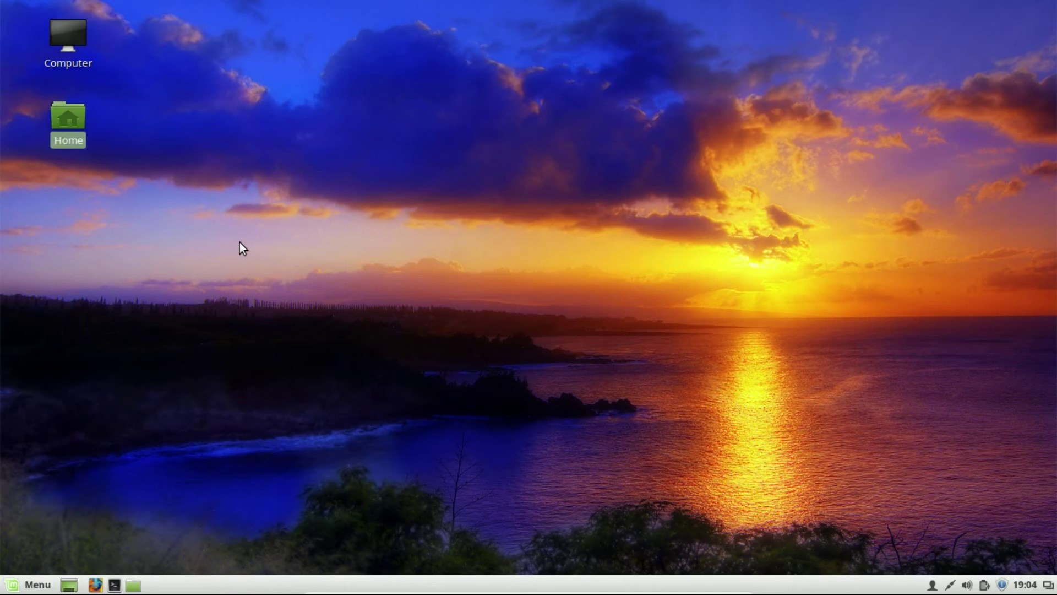
pyautogui.press('Return')
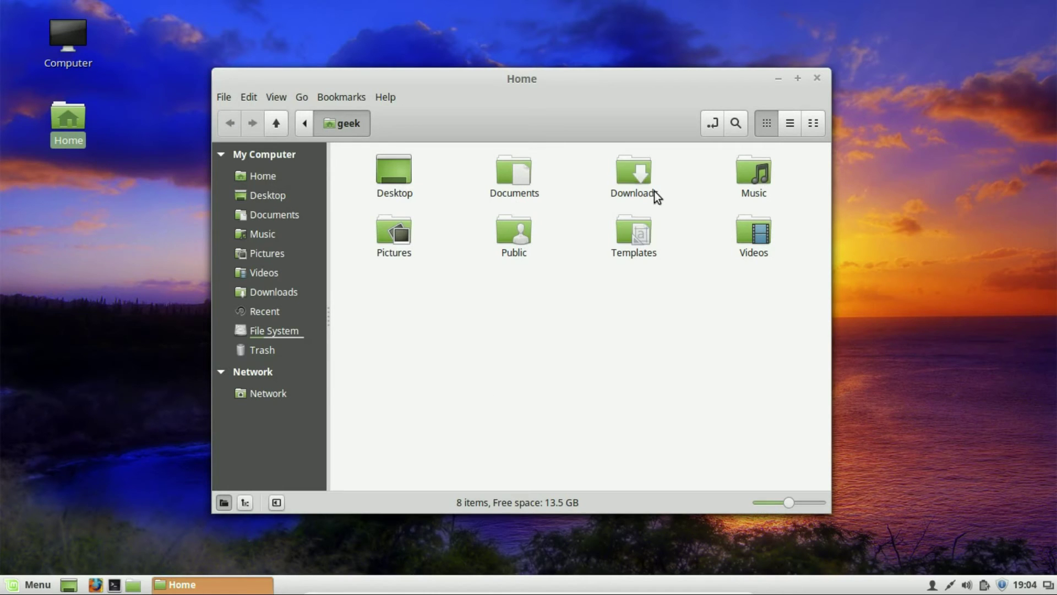
pyautogui.rightClick(481, 312)
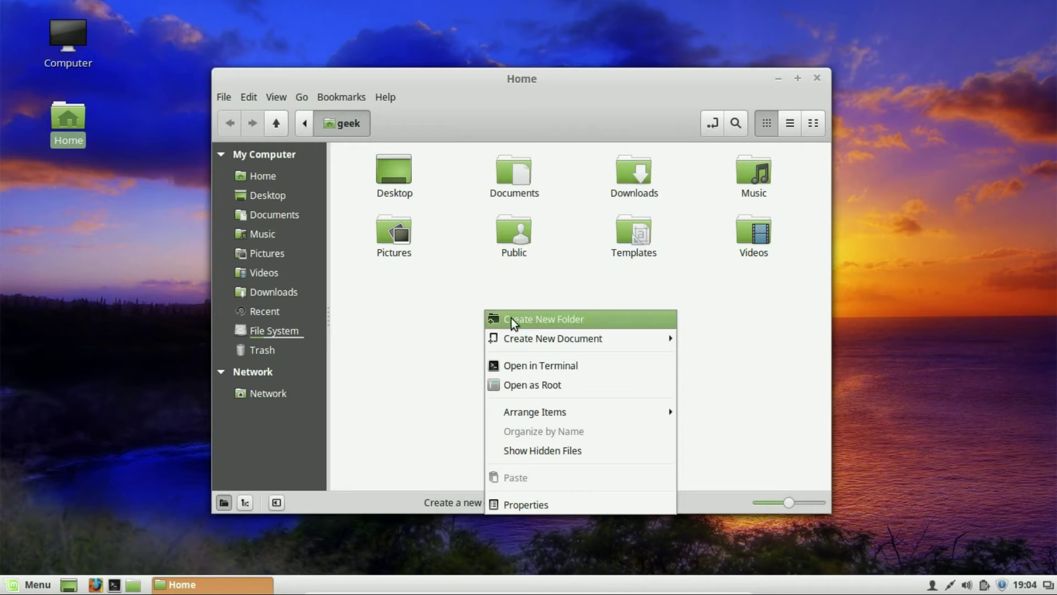
pyautogui.click(434, 309)
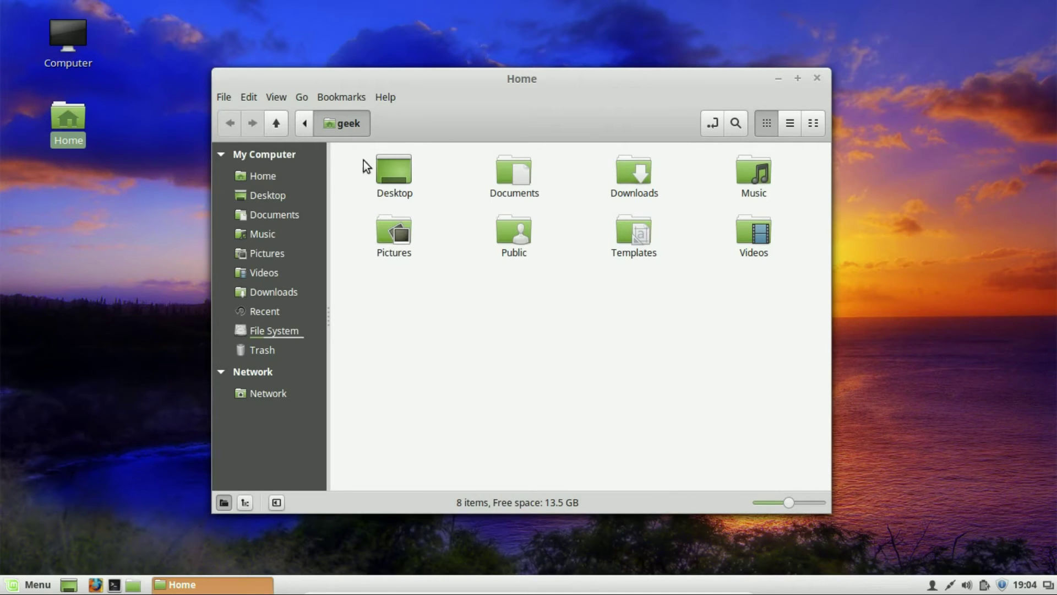
# Step: Open the Documents folder in a new tab and switch between the Documents and Home tabs
pyautogui.rightClick(515, 177)
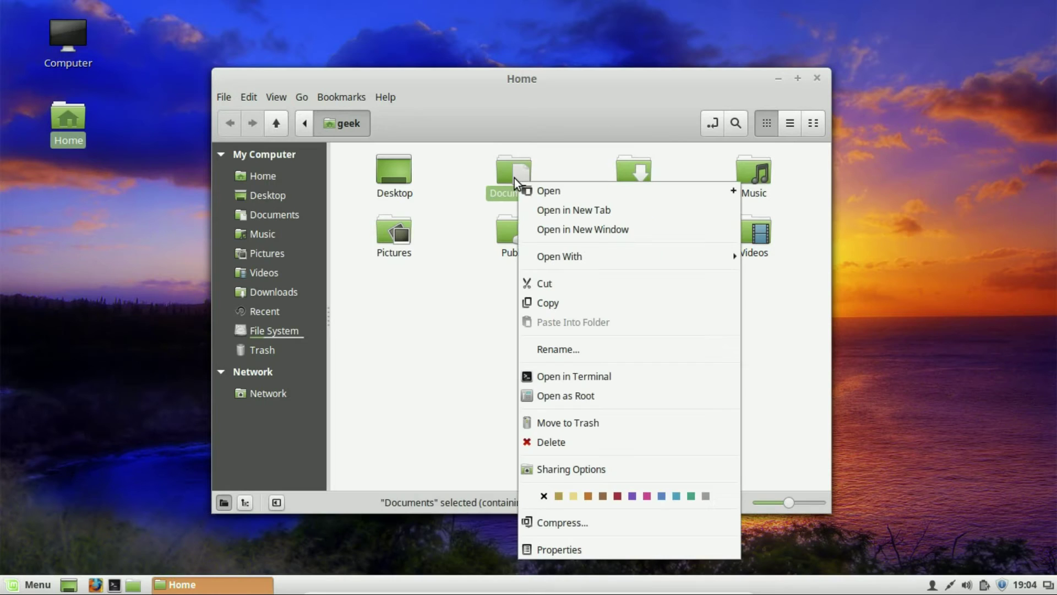
pyautogui.click(550, 210)
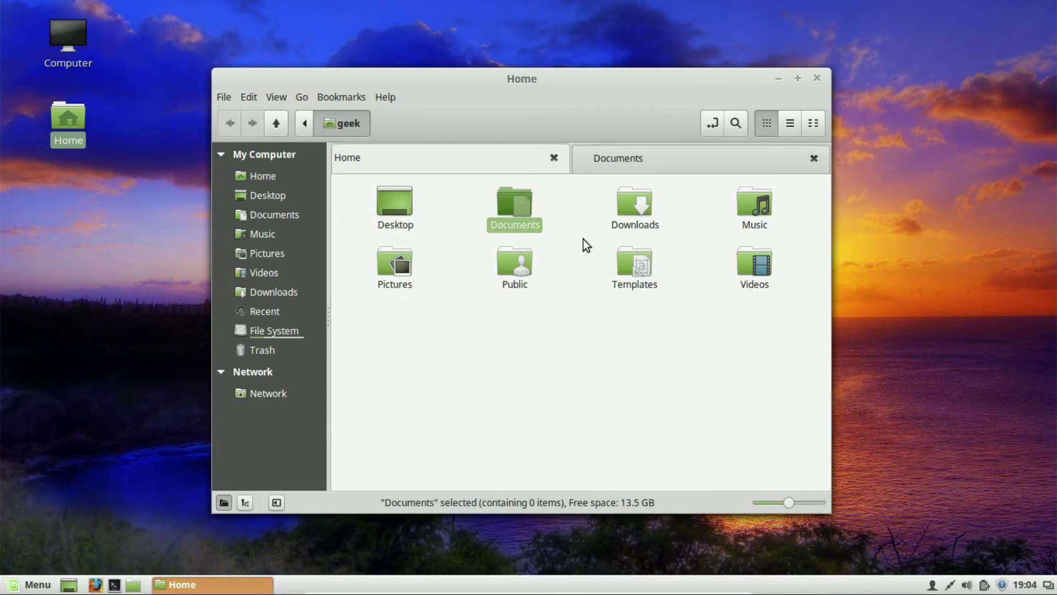
pyautogui.click(719, 163)
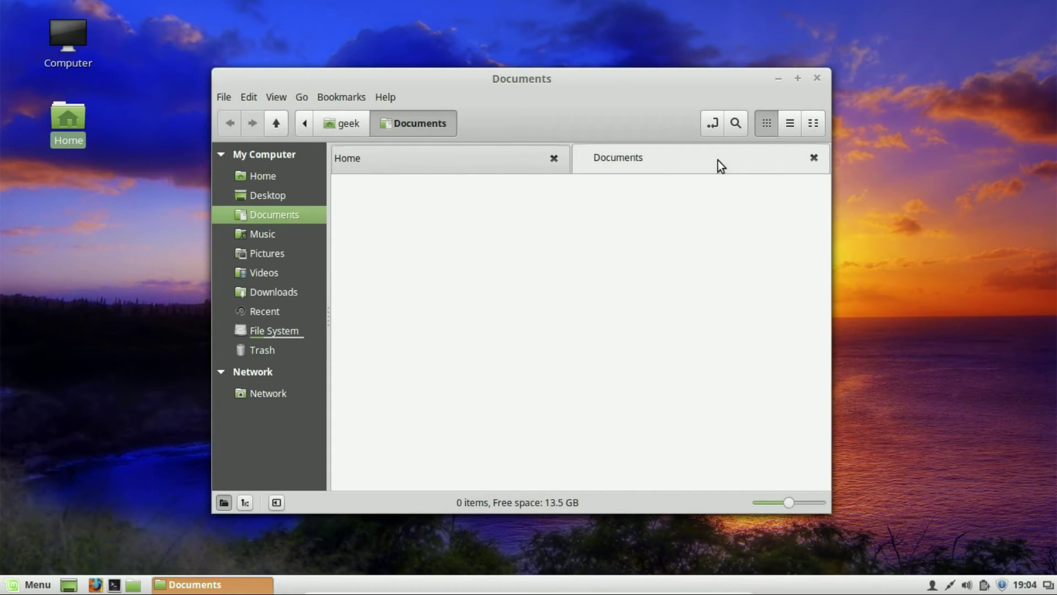
pyautogui.click(419, 167)
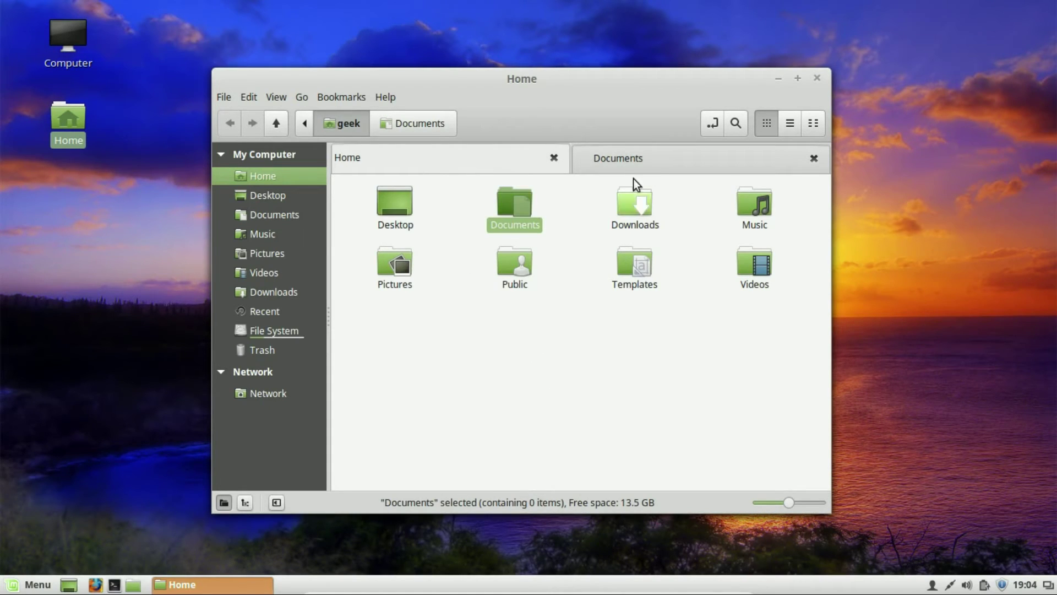
# Step: Close the Documents tab and the Home folder window, leaving no desktop icon selected
pyautogui.click(813, 161)
pyautogui.click(401, 346)
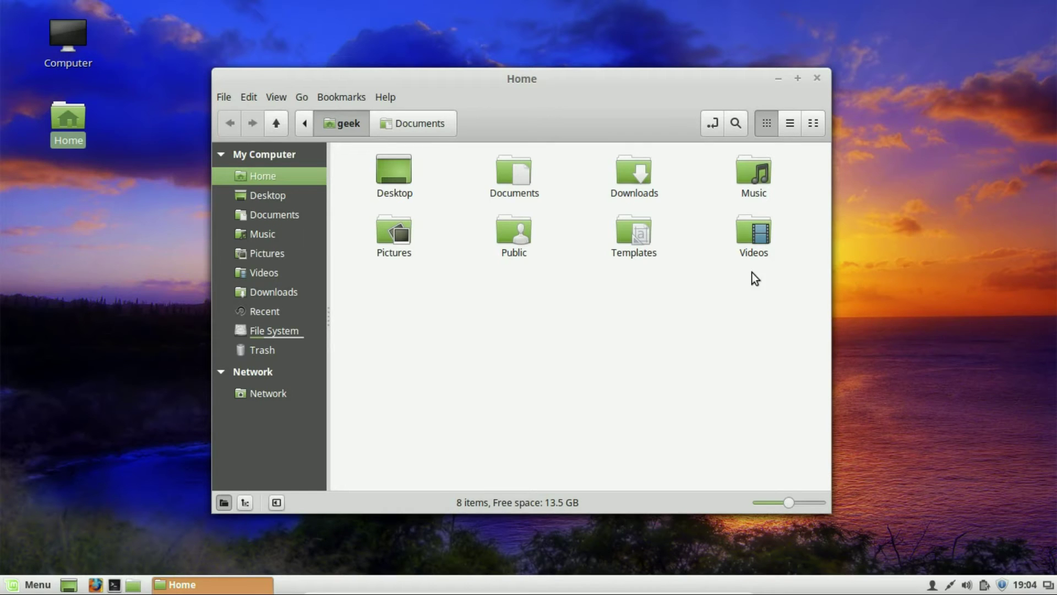
pyautogui.click(820, 79)
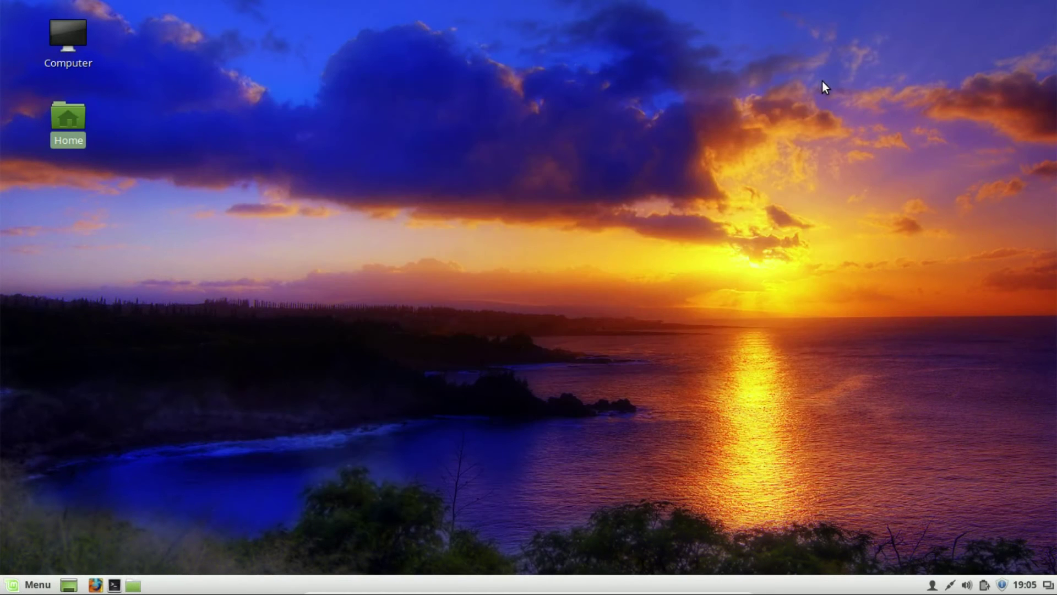
pyautogui.click(377, 347)
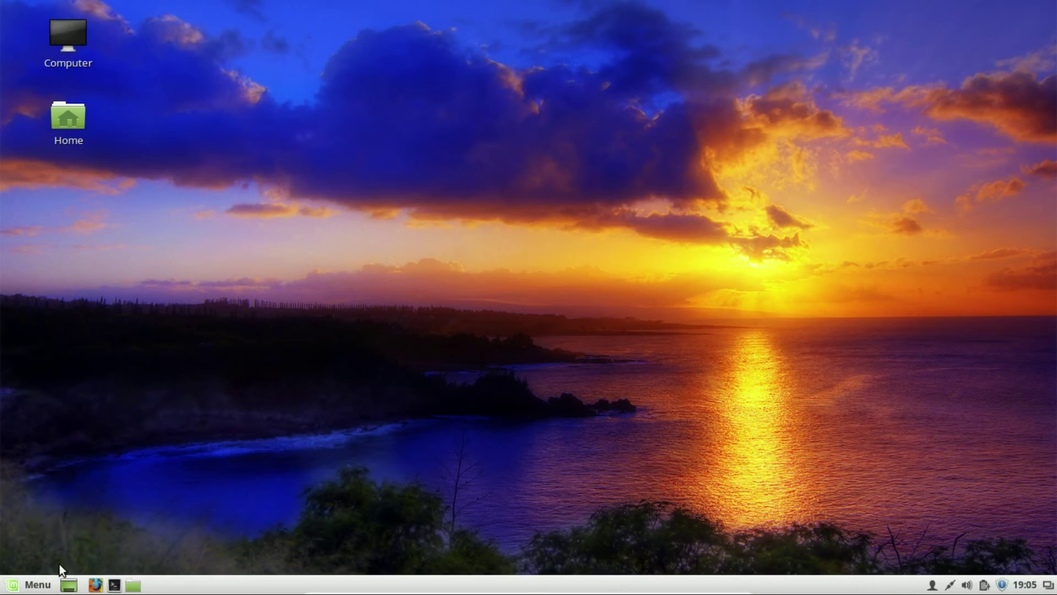
# Step: Launch Software Manager from the Administration applications and authenticate with the account password
pyautogui.click(16, 589)
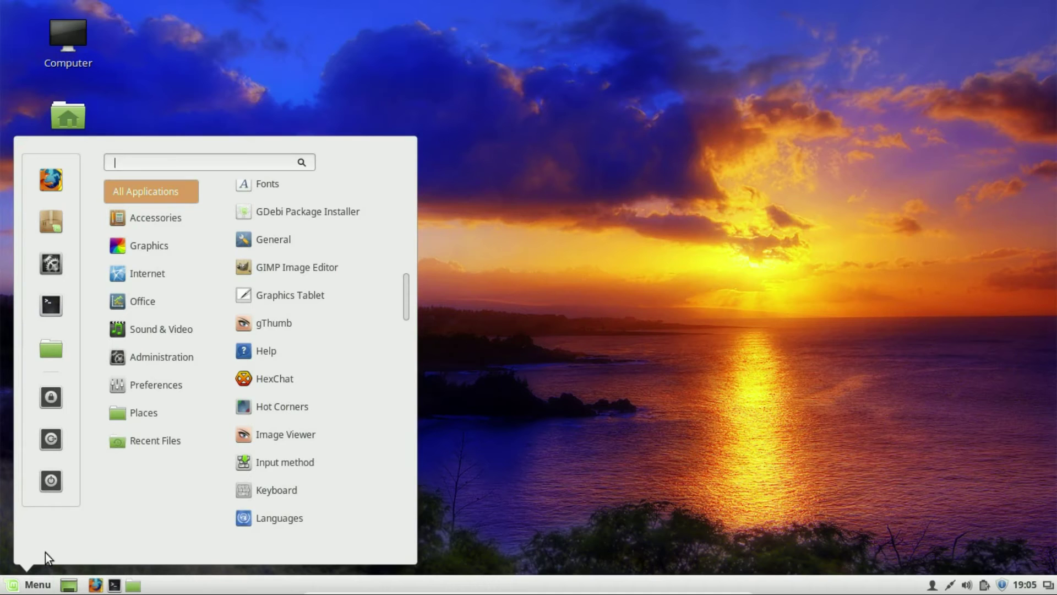
pyautogui.moveTo(138, 431)
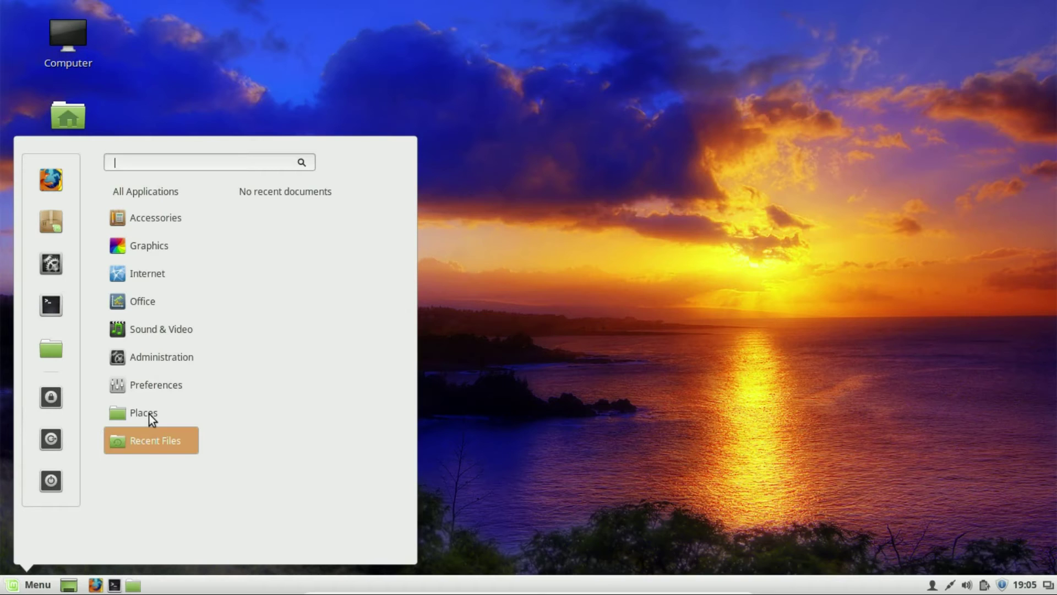
pyautogui.moveTo(150, 356)
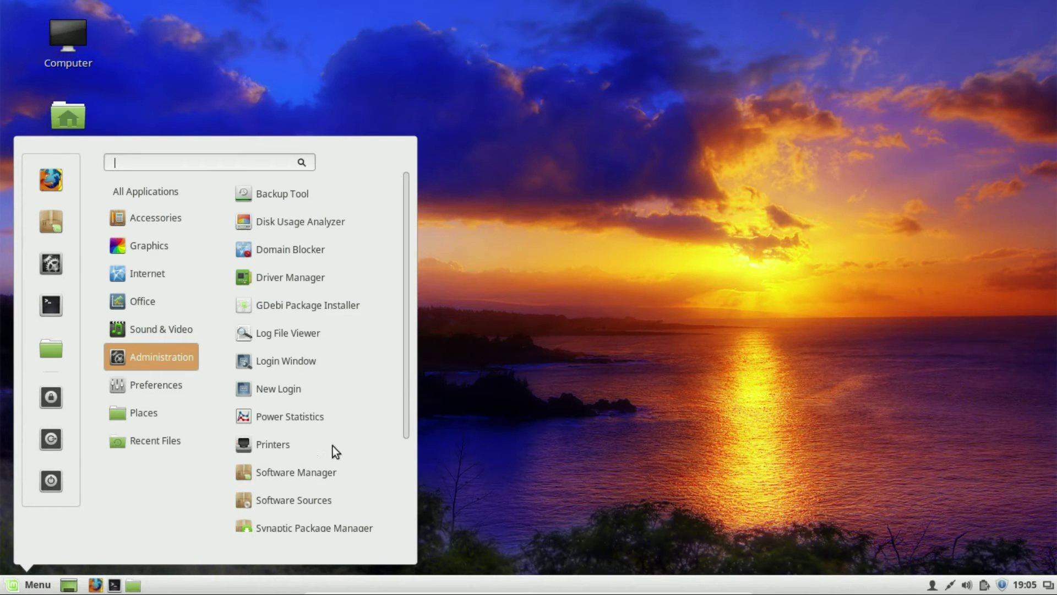
pyautogui.click(315, 473)
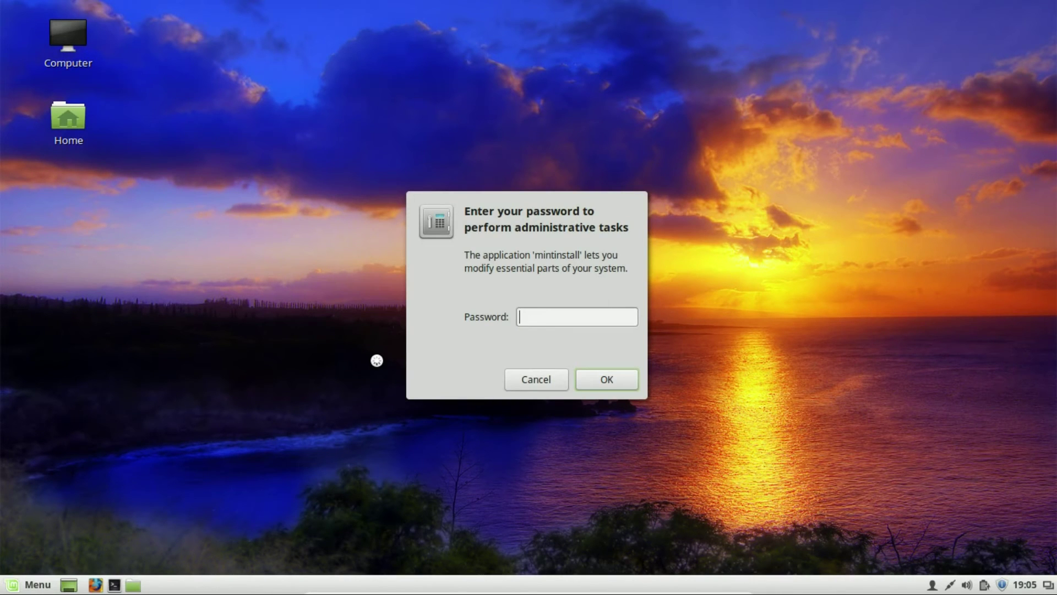
pyautogui.write('•••')
pyautogui.press('Return')
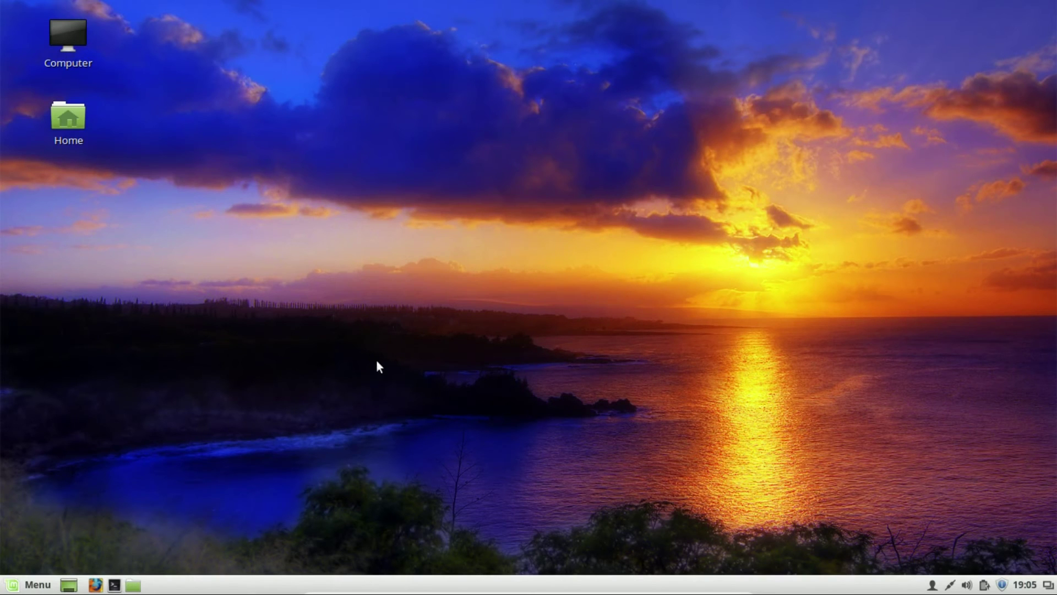
pyautogui.write('••••')
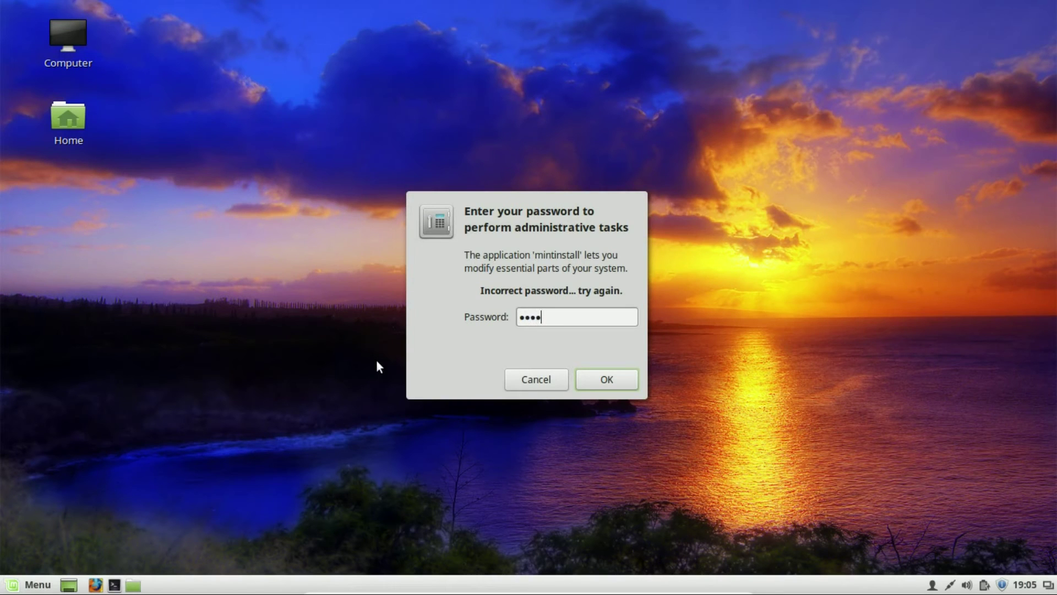
pyautogui.press('Return')
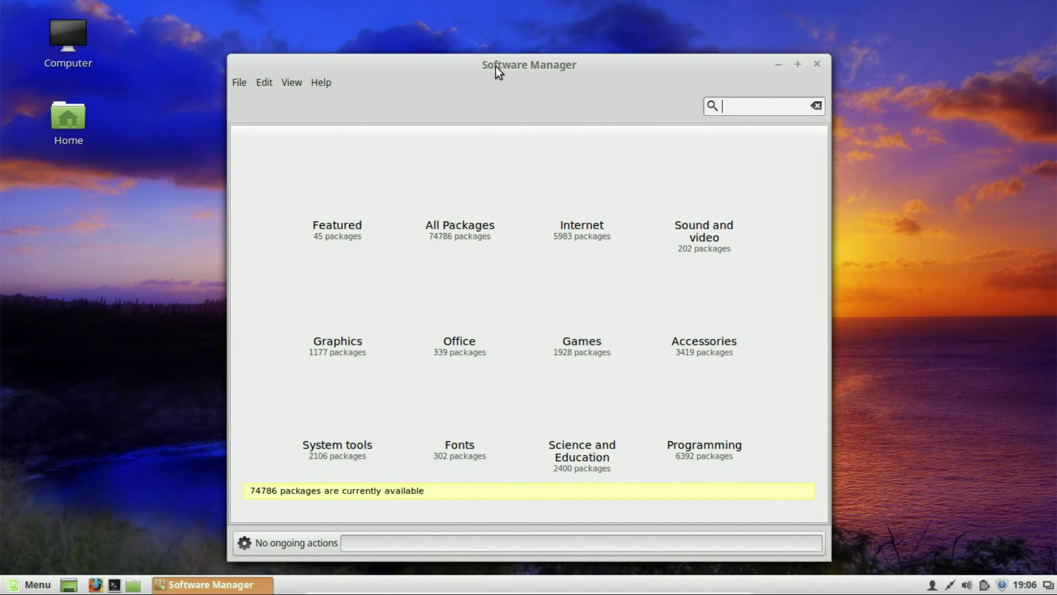
# Step: Move the Software Manager window higher on the desktop and browse the Featured packages, returning to the categories
pyautogui.moveTo(488, 64); pyautogui.dragTo(511, 28)
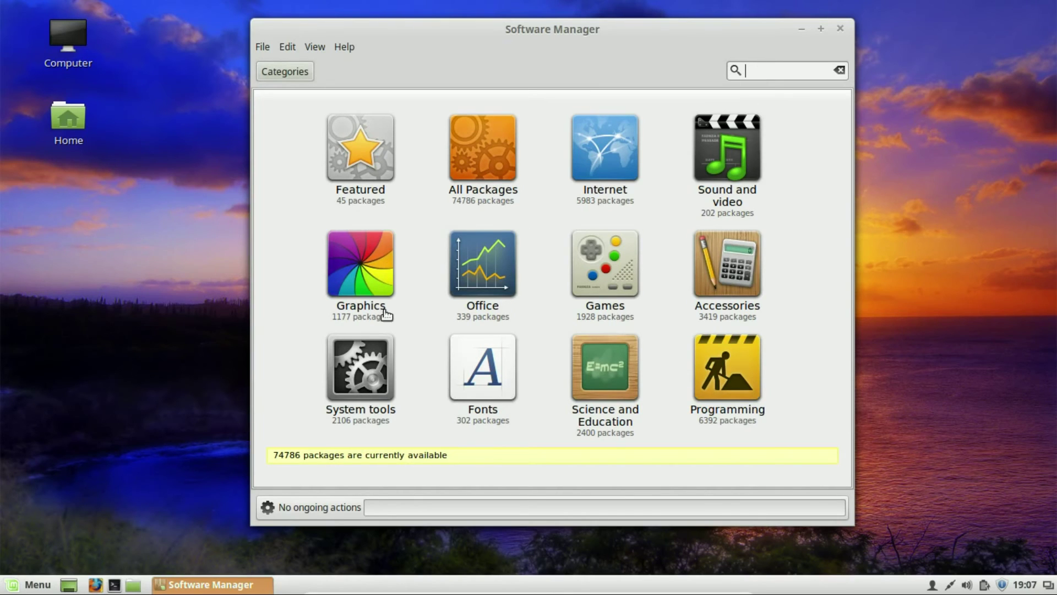
pyautogui.click(354, 160)
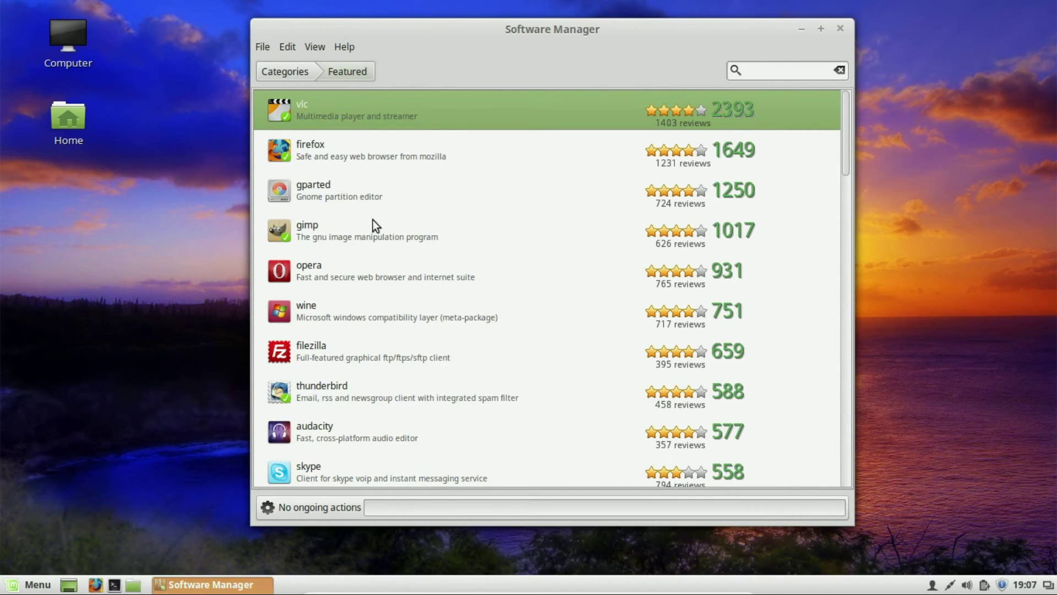
pyautogui.scroll(-5, 374, 218)
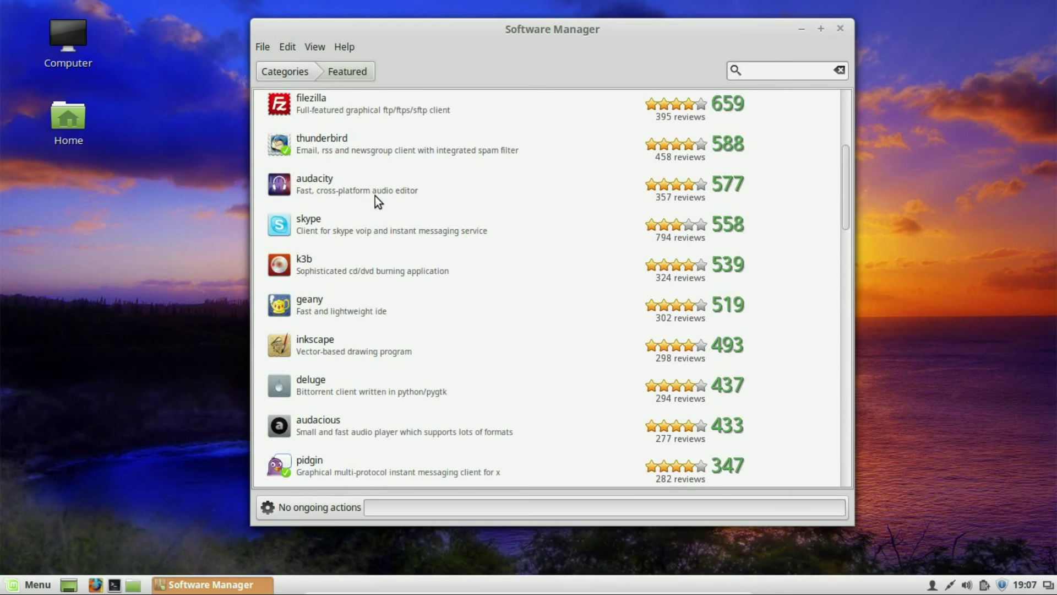
pyautogui.scroll(5, 419, 247)
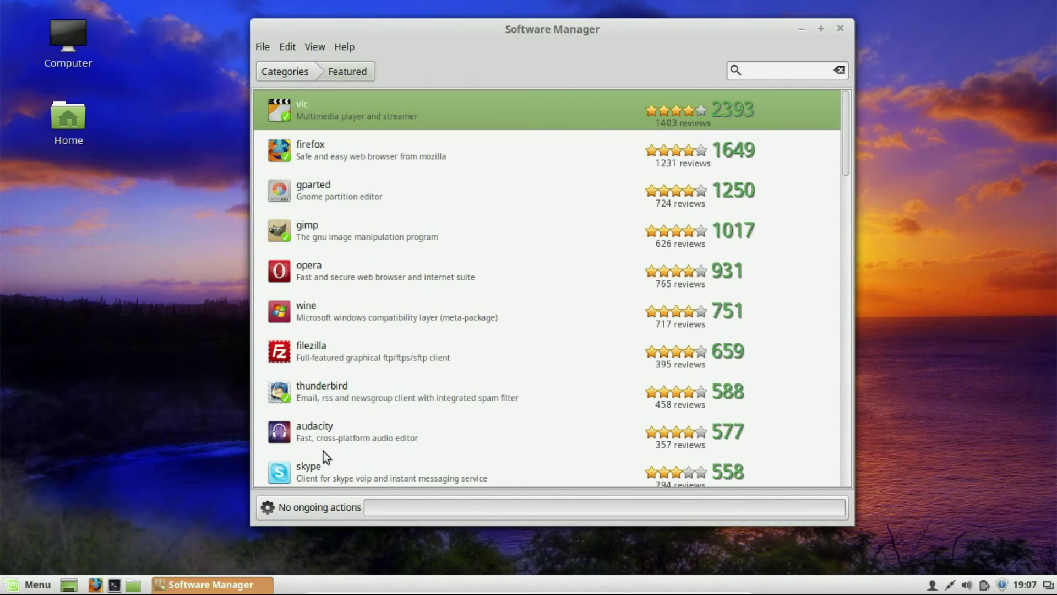
pyautogui.click(296, 72)
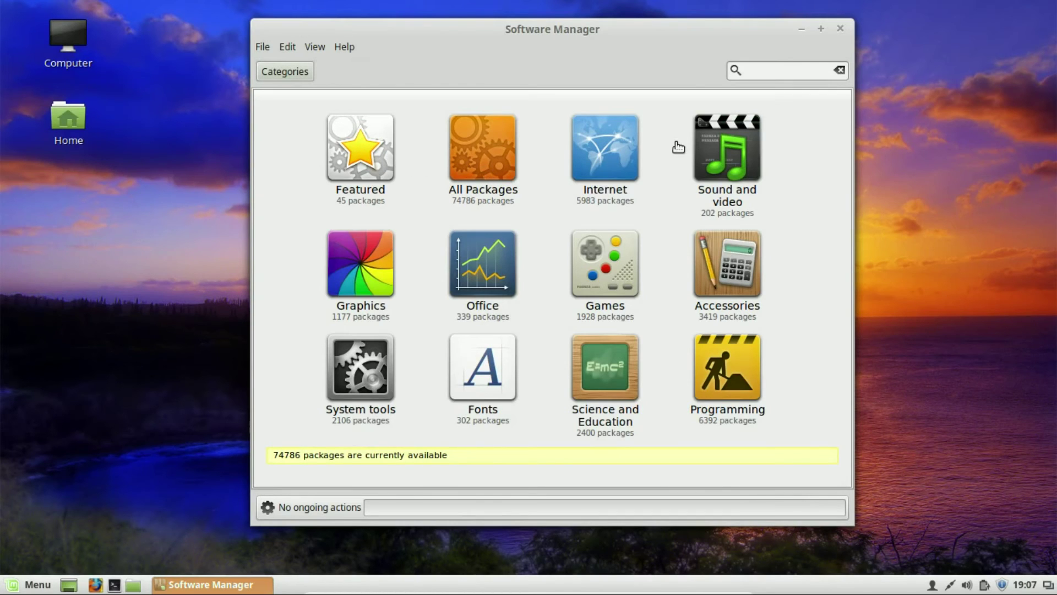
# Step: Browse the packages in the Internet category of Software Manager
pyautogui.click(603, 163)
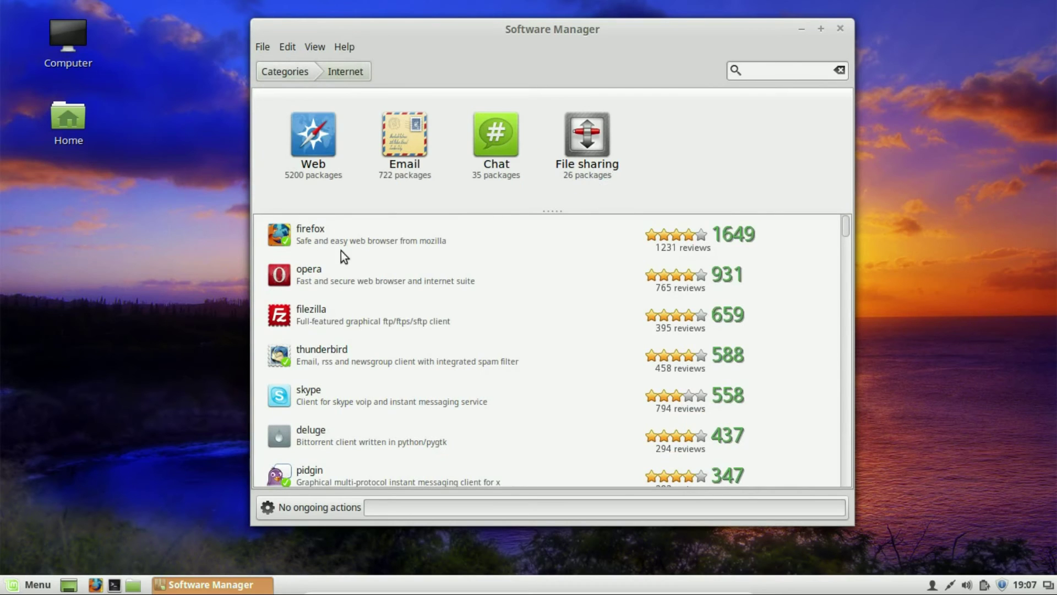
pyautogui.scroll(-3, 459, 266)
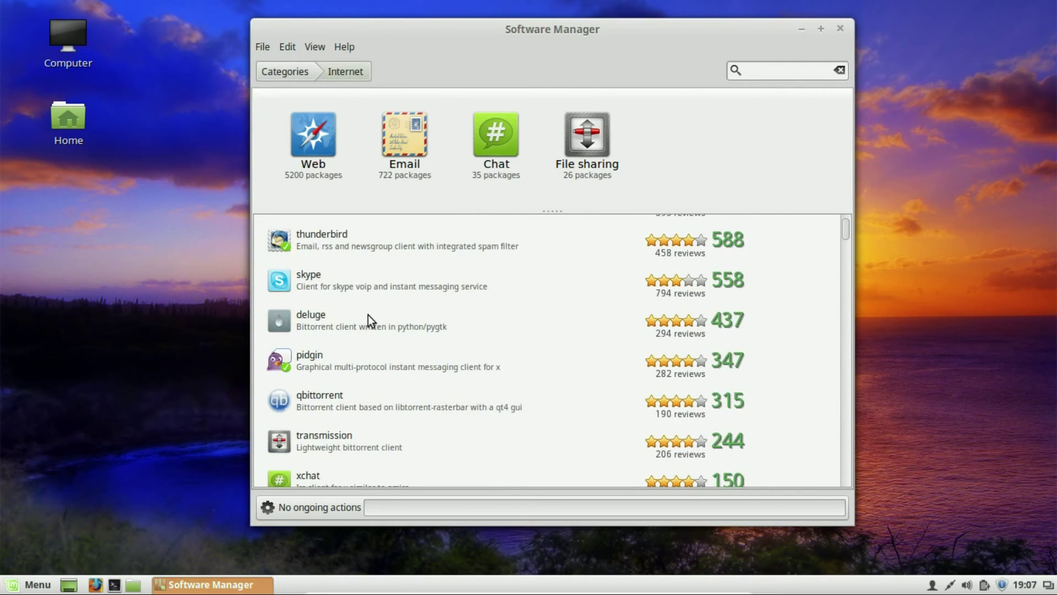
pyautogui.scroll(-4, 369, 319)
pyautogui.scroll(7, 368, 315)
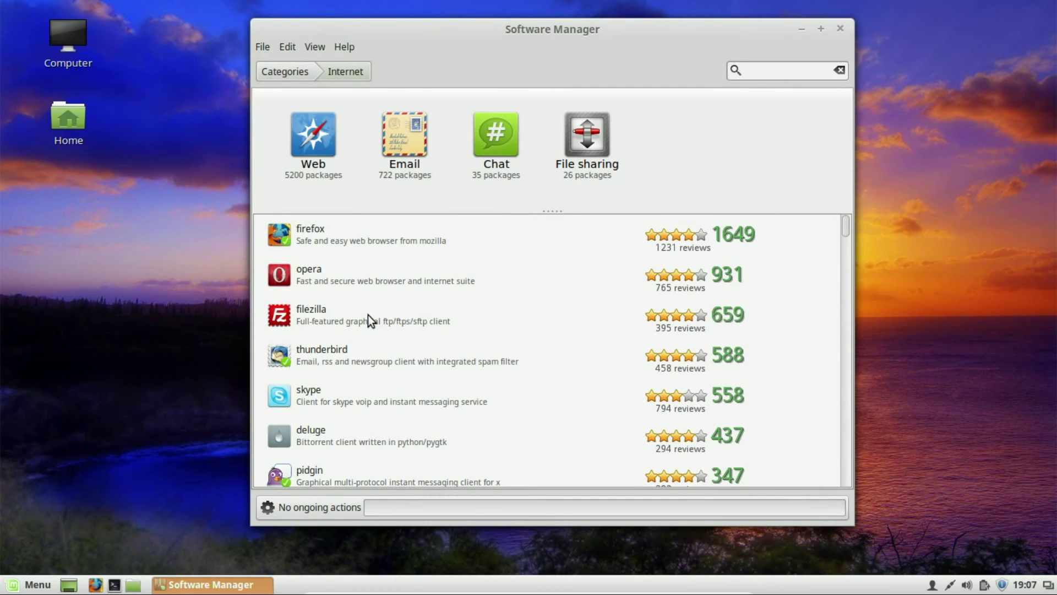
# Step: Open the filezilla package page and review its description, features and screenshots
pyautogui.click(347, 322)
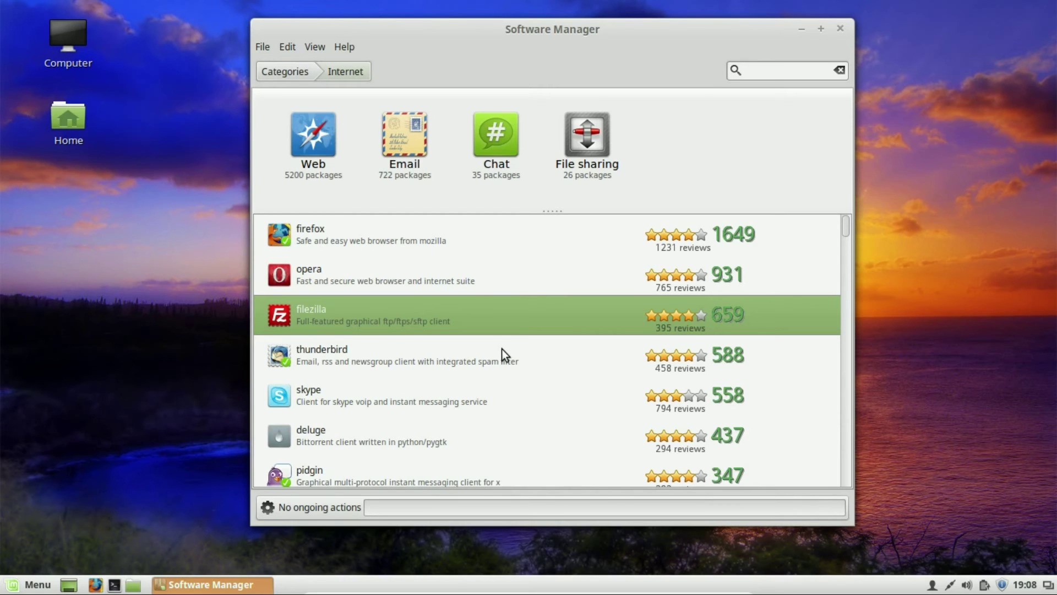
pyautogui.press('Return')
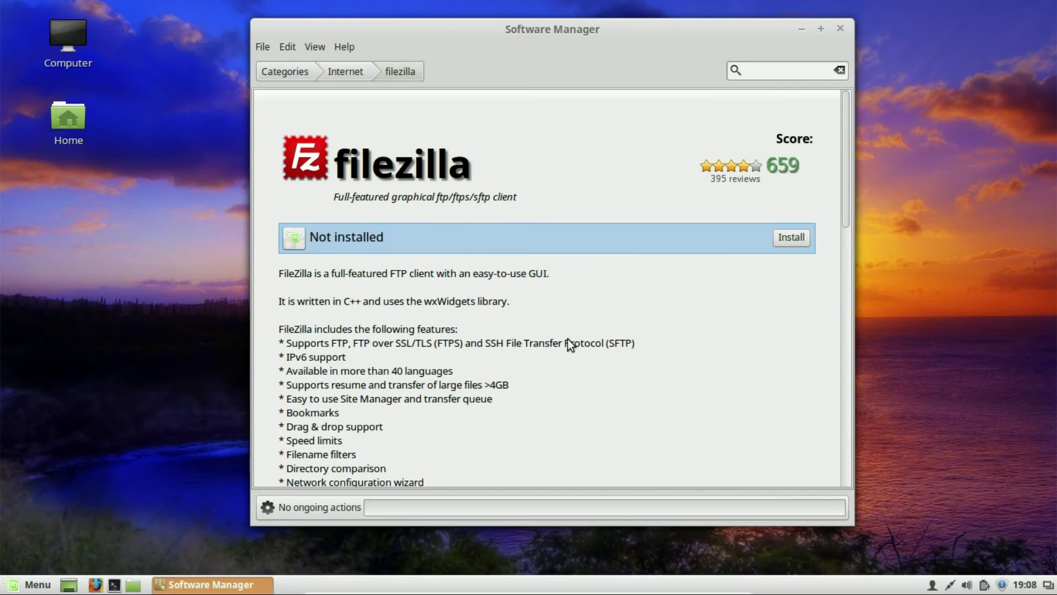
pyautogui.scroll(-2, 567, 339)
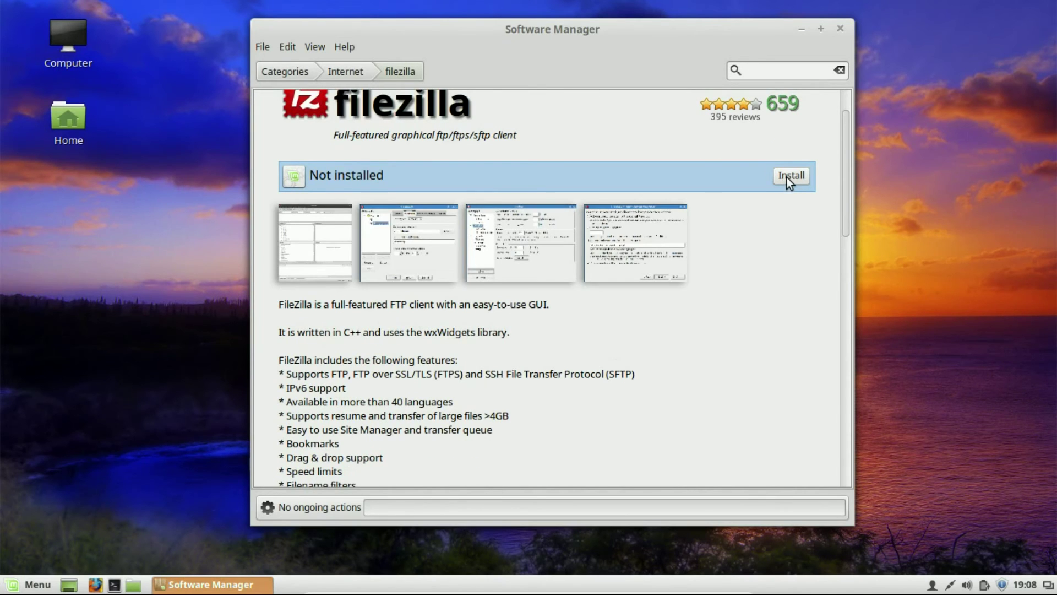
pyautogui.scroll(-2, 726, 260)
pyautogui.scroll(3, 726, 260)
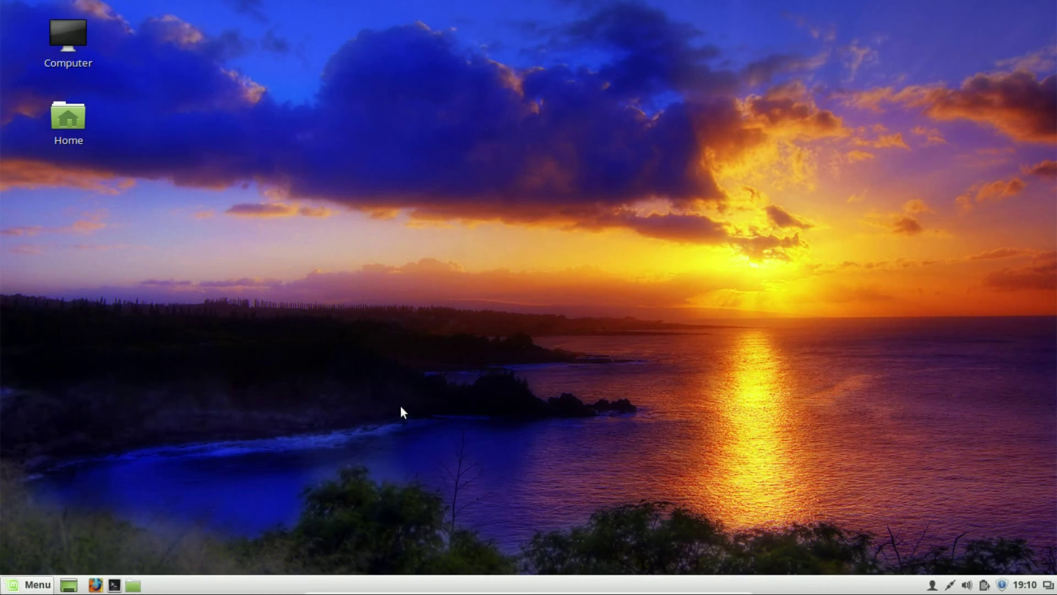
# Step: Look through the Accessories and Internet application categories, and maximize the Firefox window
pyautogui.press('super')
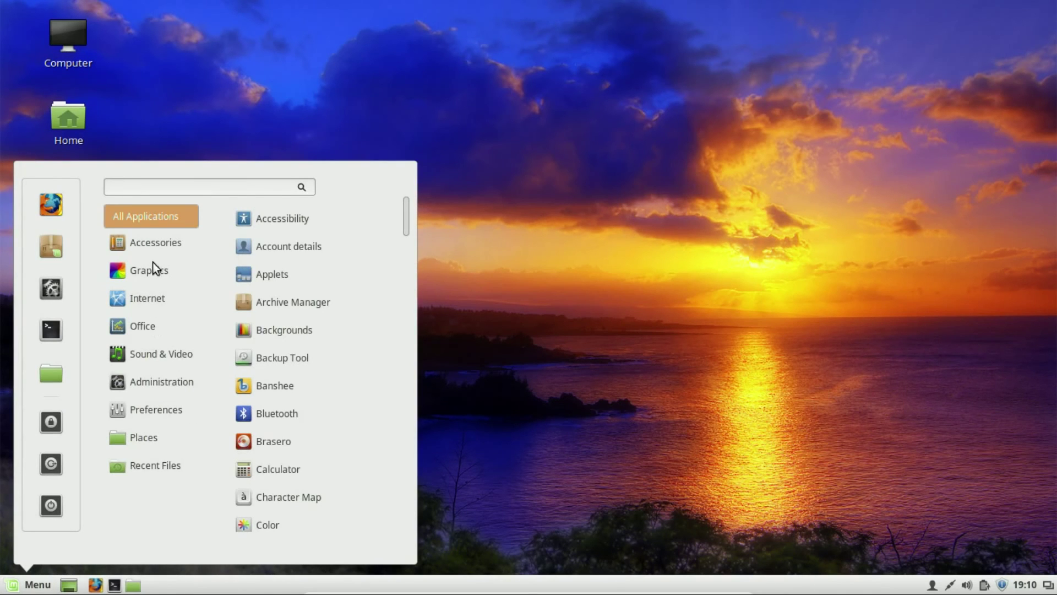
pyautogui.moveTo(144, 241)
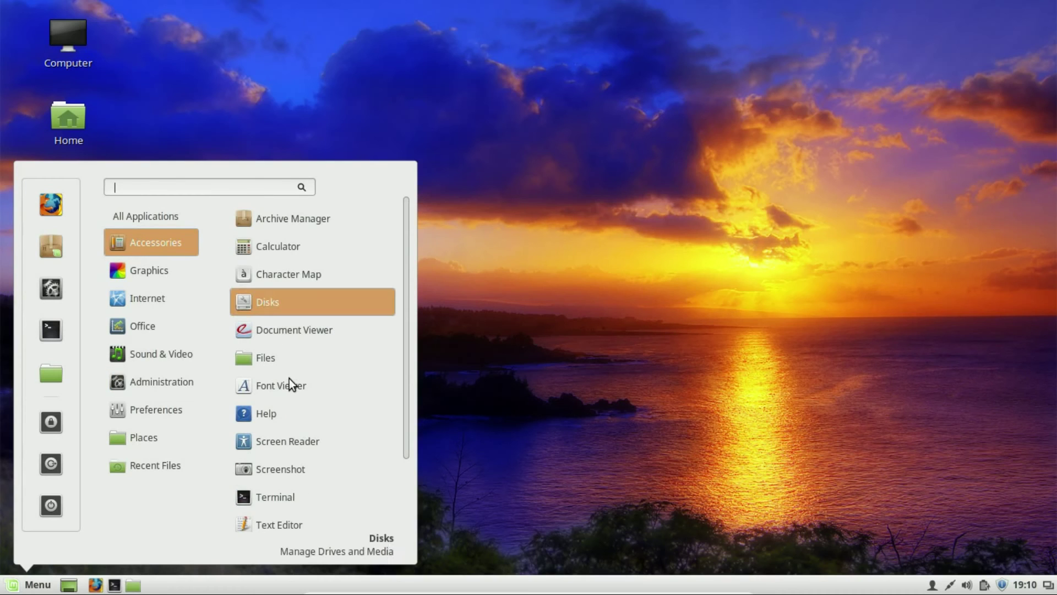
pyautogui.scroll(-3, 284, 377)
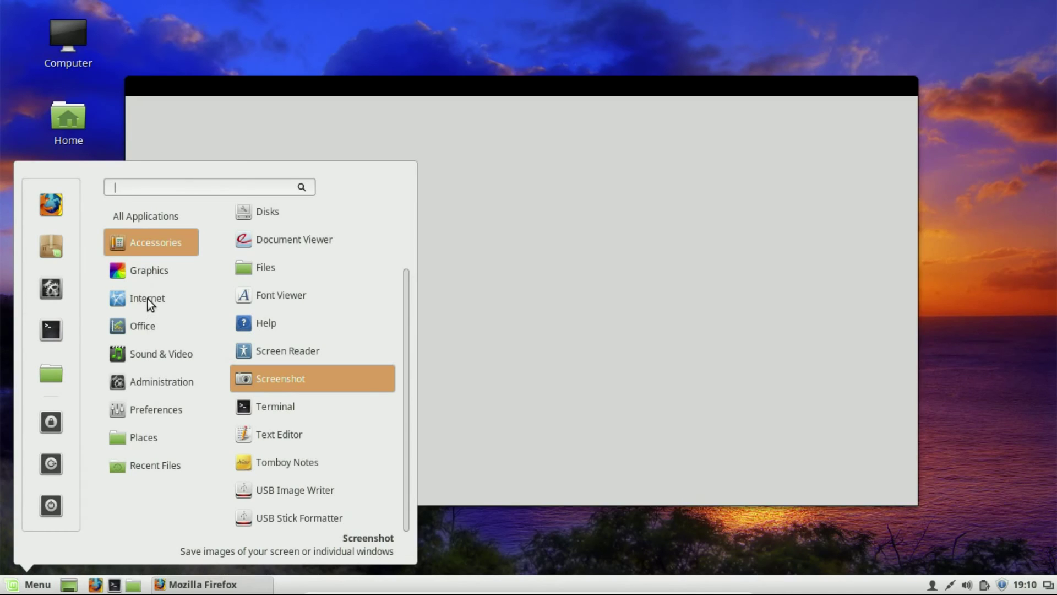
pyautogui.moveTo(148, 297)
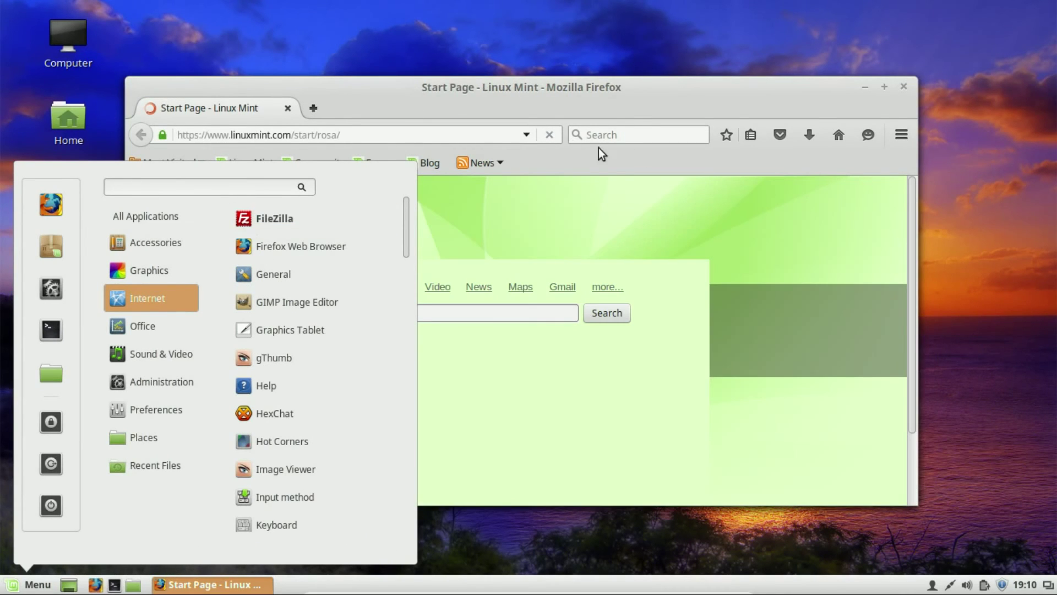
pyautogui.click(815, 98)
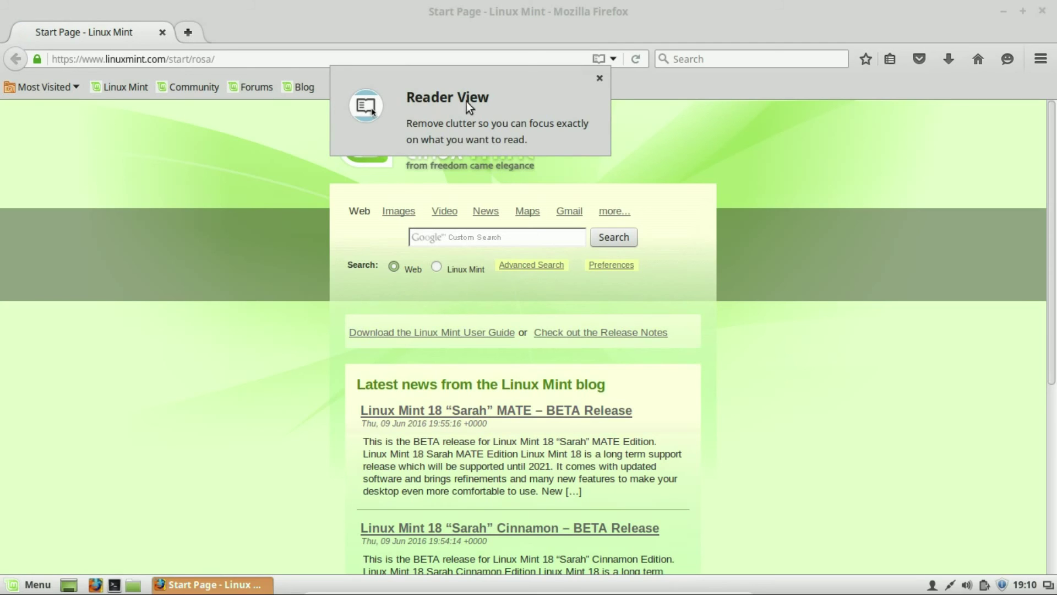
# Step: Dismiss the Reader View notice, then go to google.com and search for chrome
pyautogui.click(600, 84)
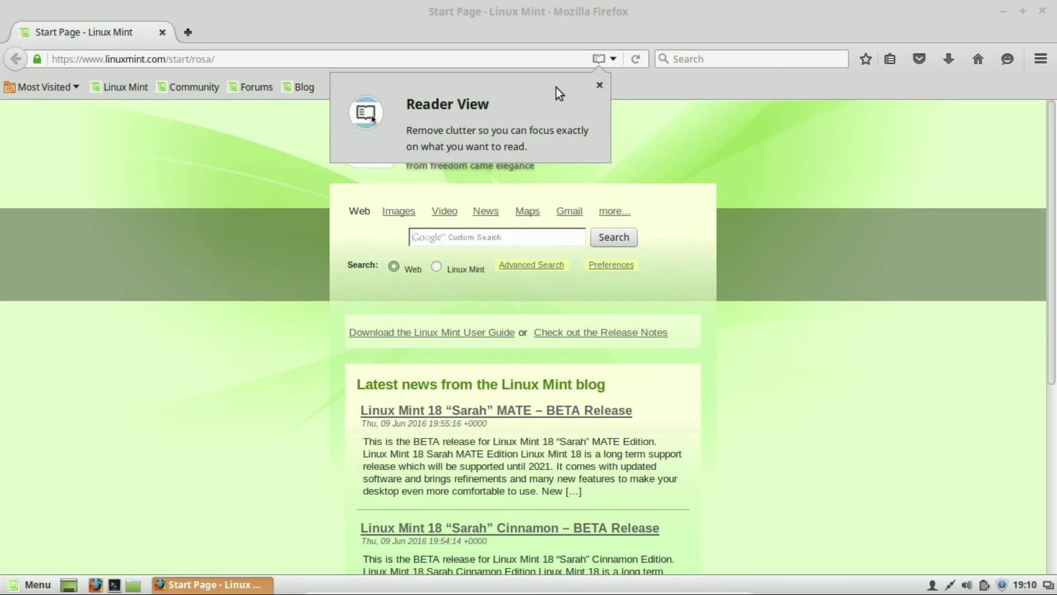
pyautogui.click(279, 62)
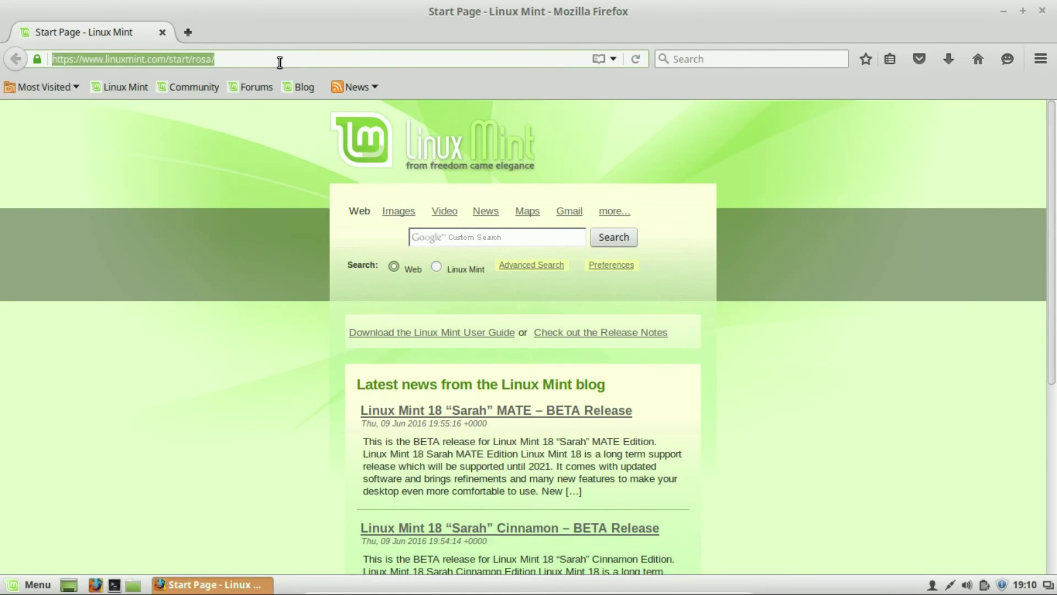
pyautogui.write('google.com')
pyautogui.press('Return')
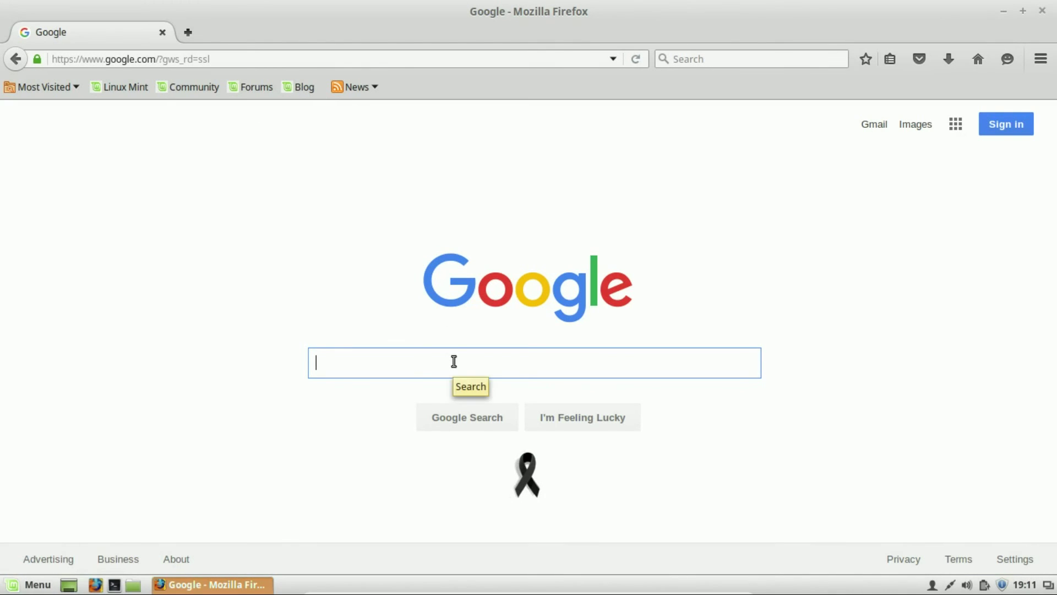
pyautogui.write('chrome')
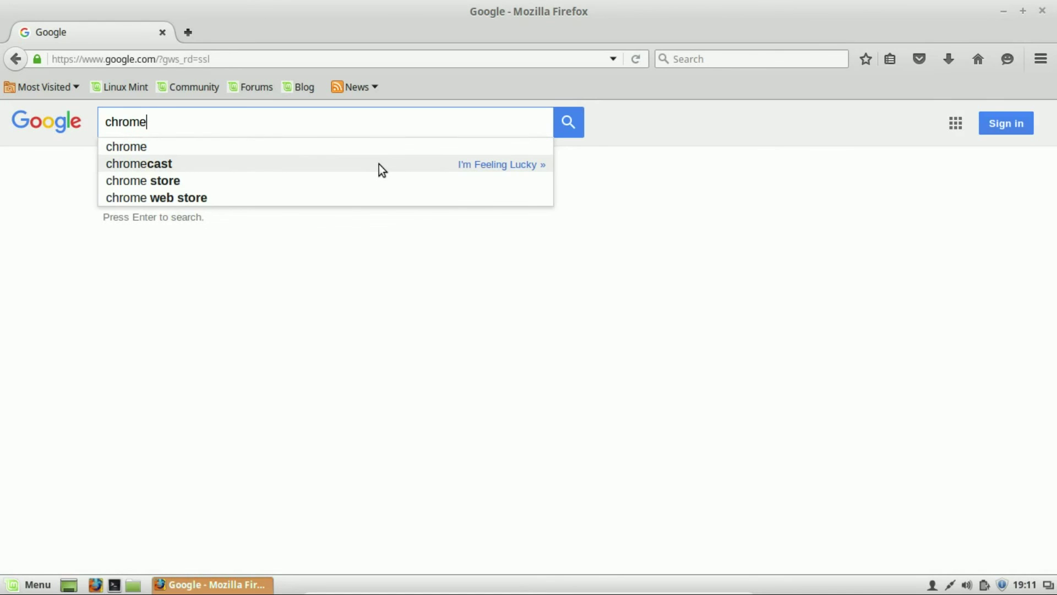
pyautogui.press('Return')
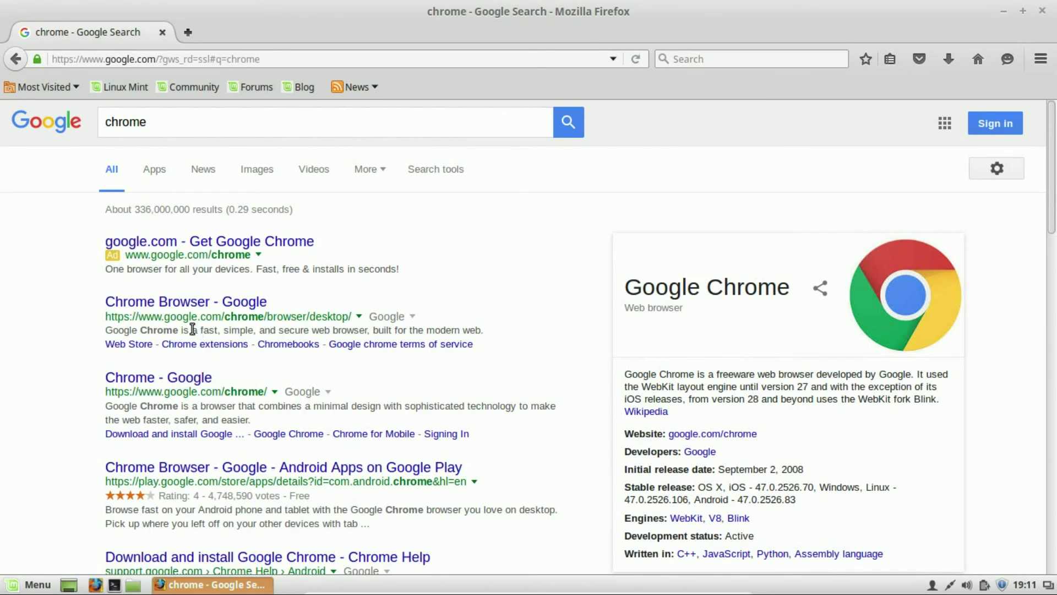
# Step: From the Chrome Browser search result, accept the terms and save the 64 bit .deb package for Debian/Ubuntu
pyautogui.click(183, 303)
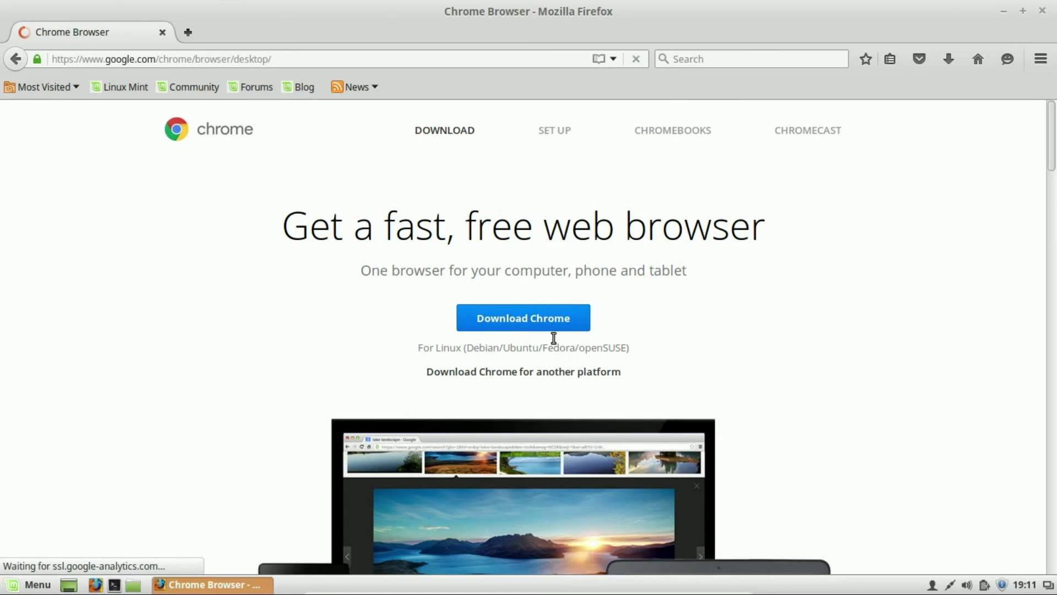
pyautogui.click(525, 325)
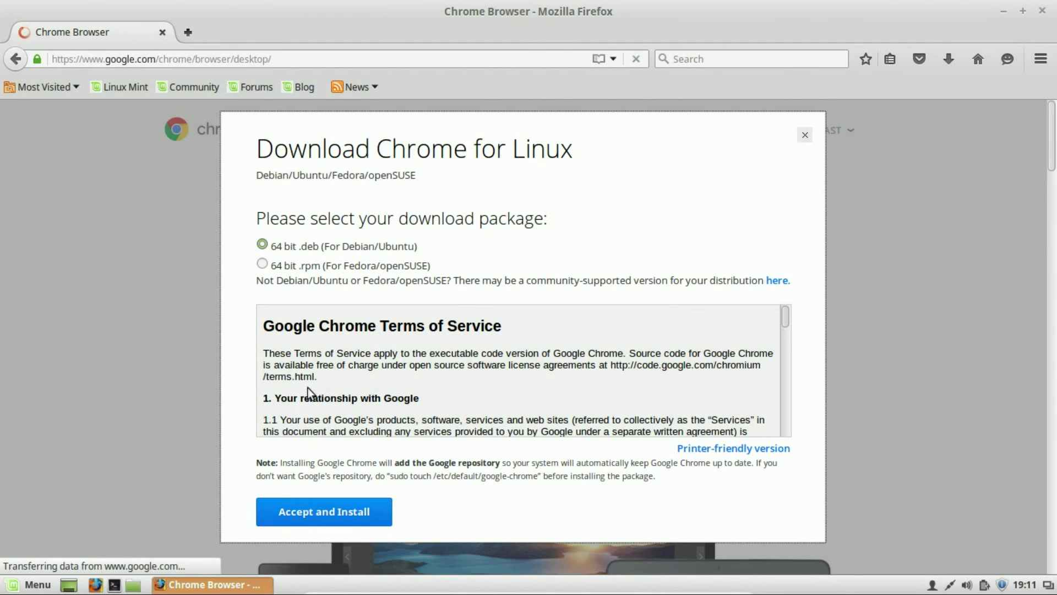
pyautogui.click(329, 516)
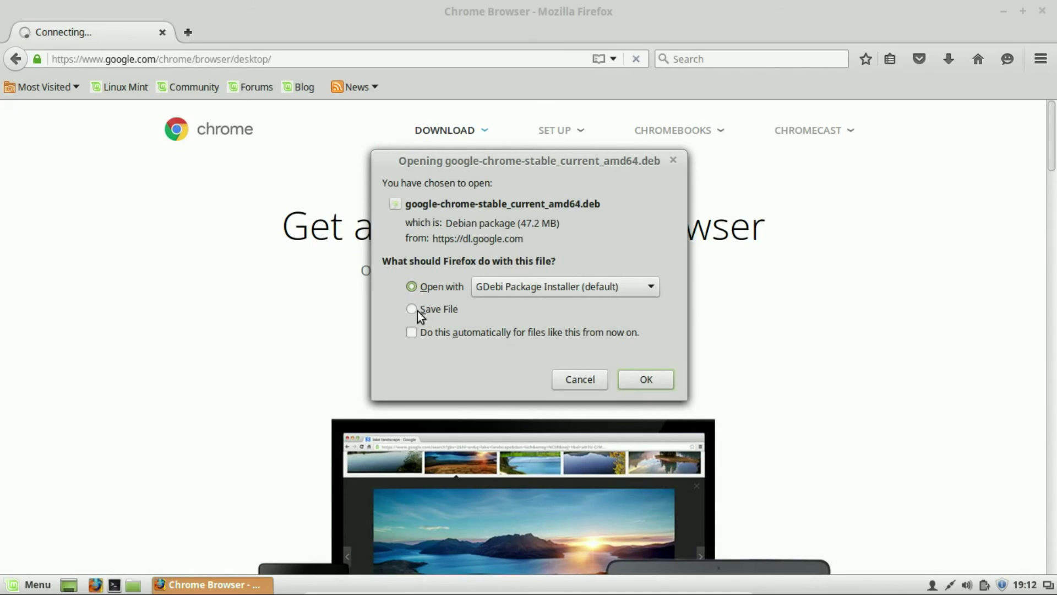
pyautogui.click(417, 310)
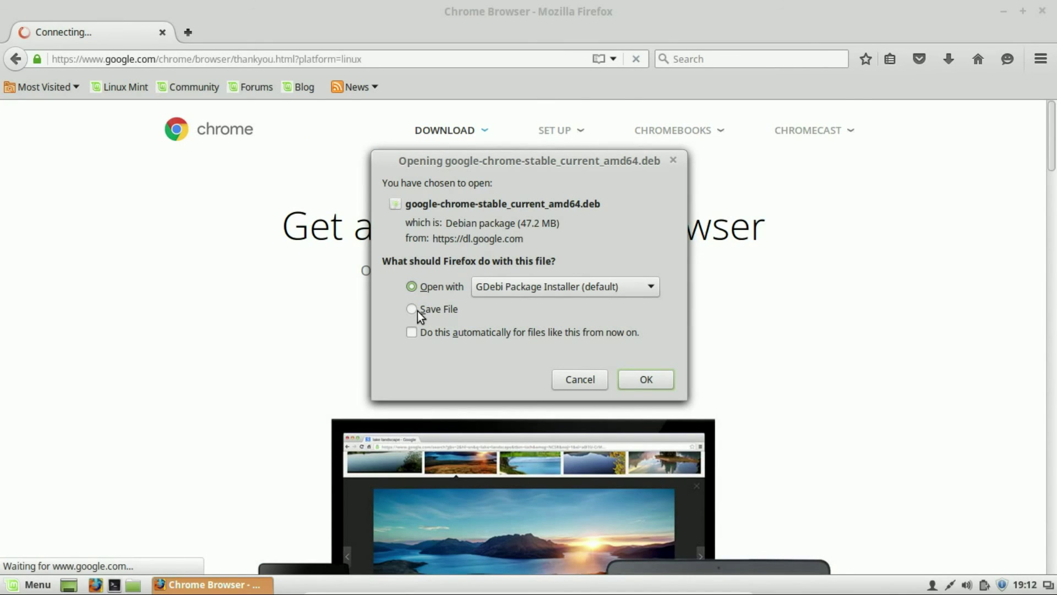
pyautogui.click(646, 379)
pyautogui.press('Return')
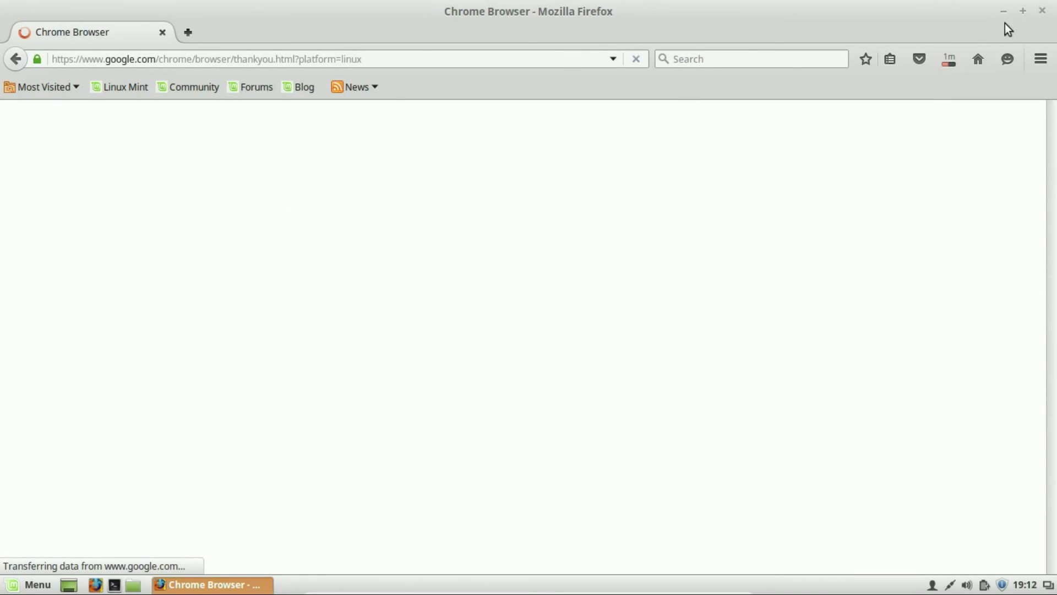
# Step: Minimize Firefox, check the Downloads folder inside Home for the Chrome package, and minimize the folder window
pyautogui.click(1004, 14)
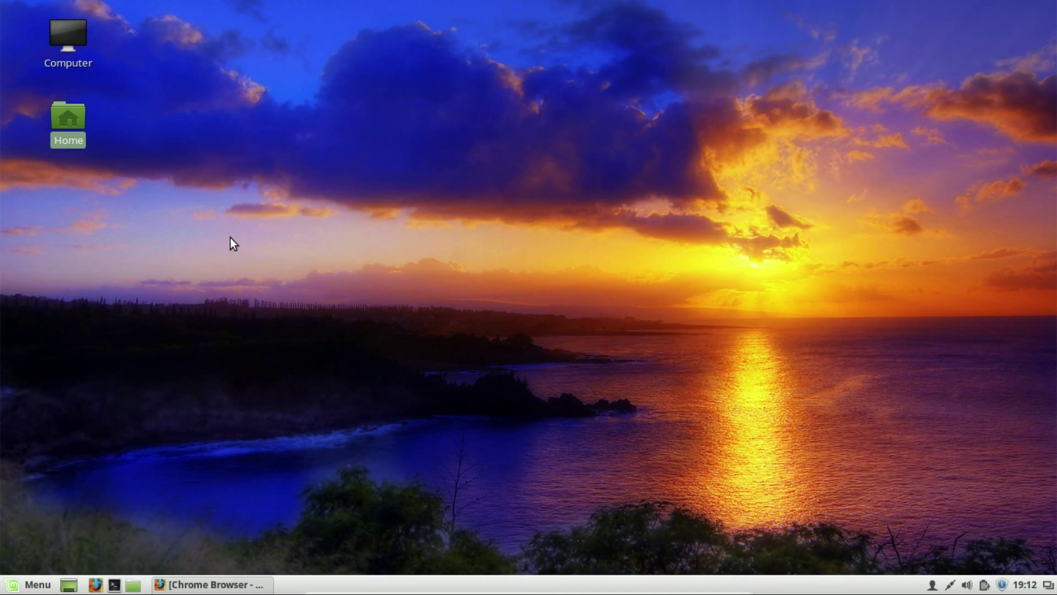
pyautogui.press('Return')
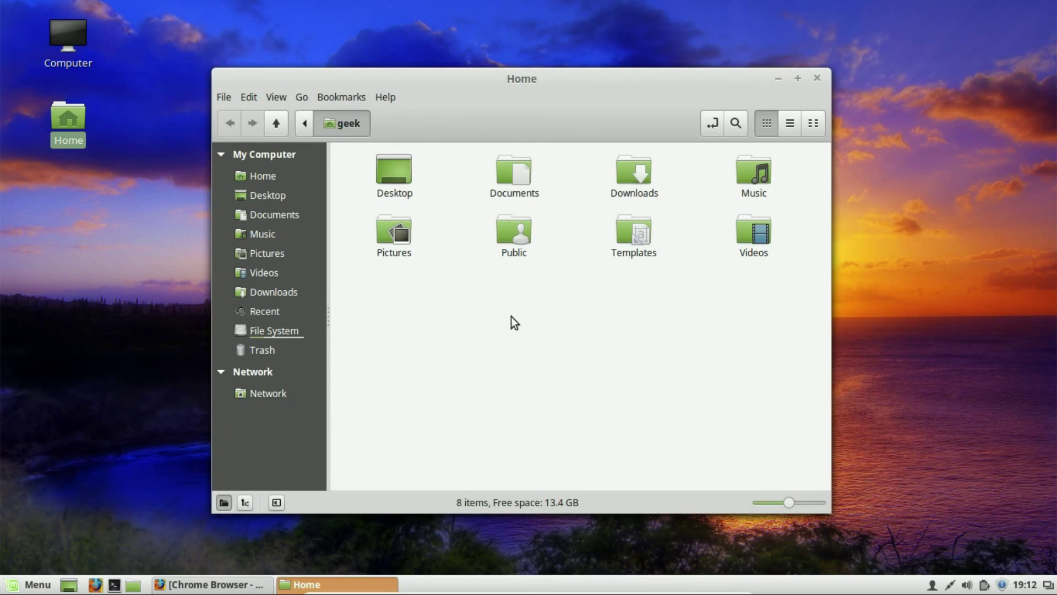
pyautogui.doubleClick(633, 172)
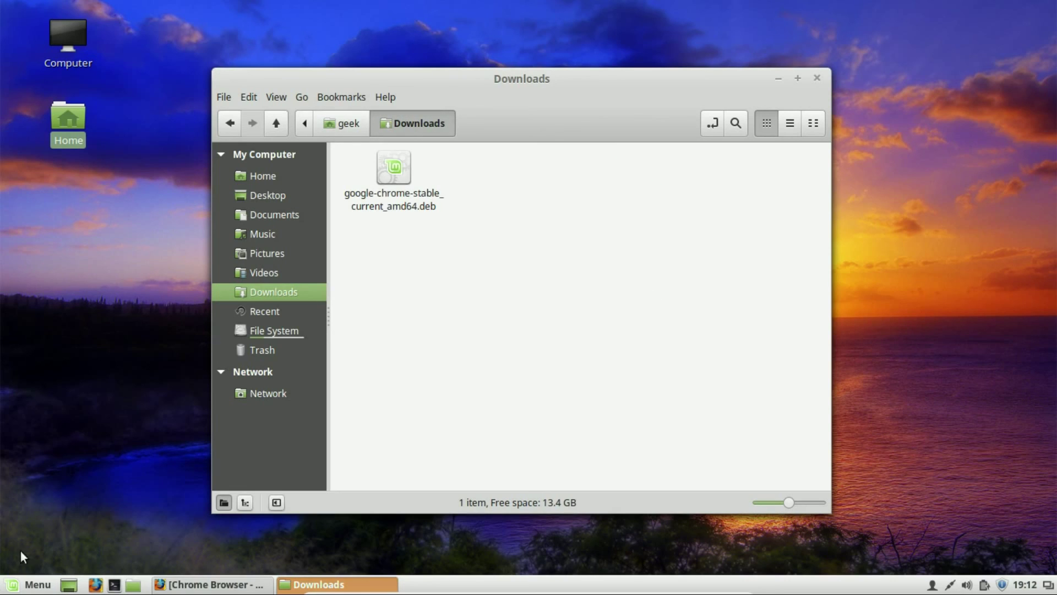
pyautogui.click(776, 81)
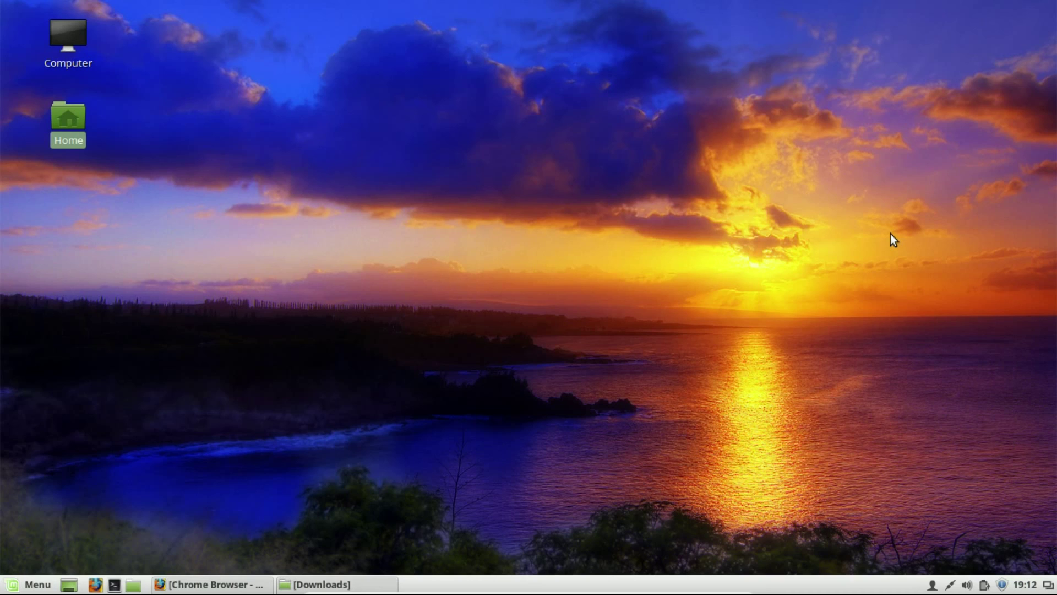
pyautogui.click(616, 283)
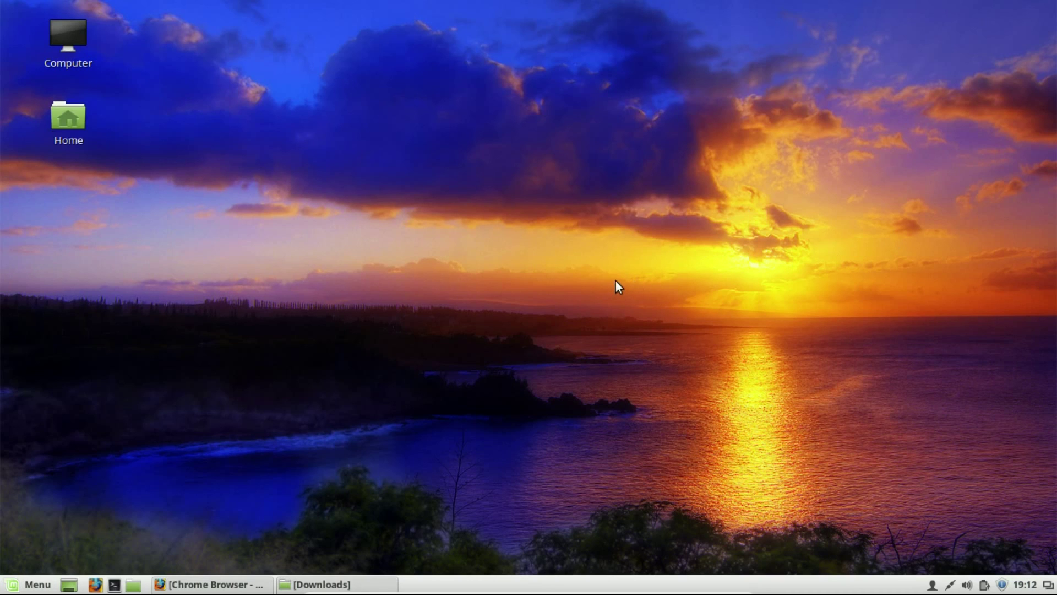